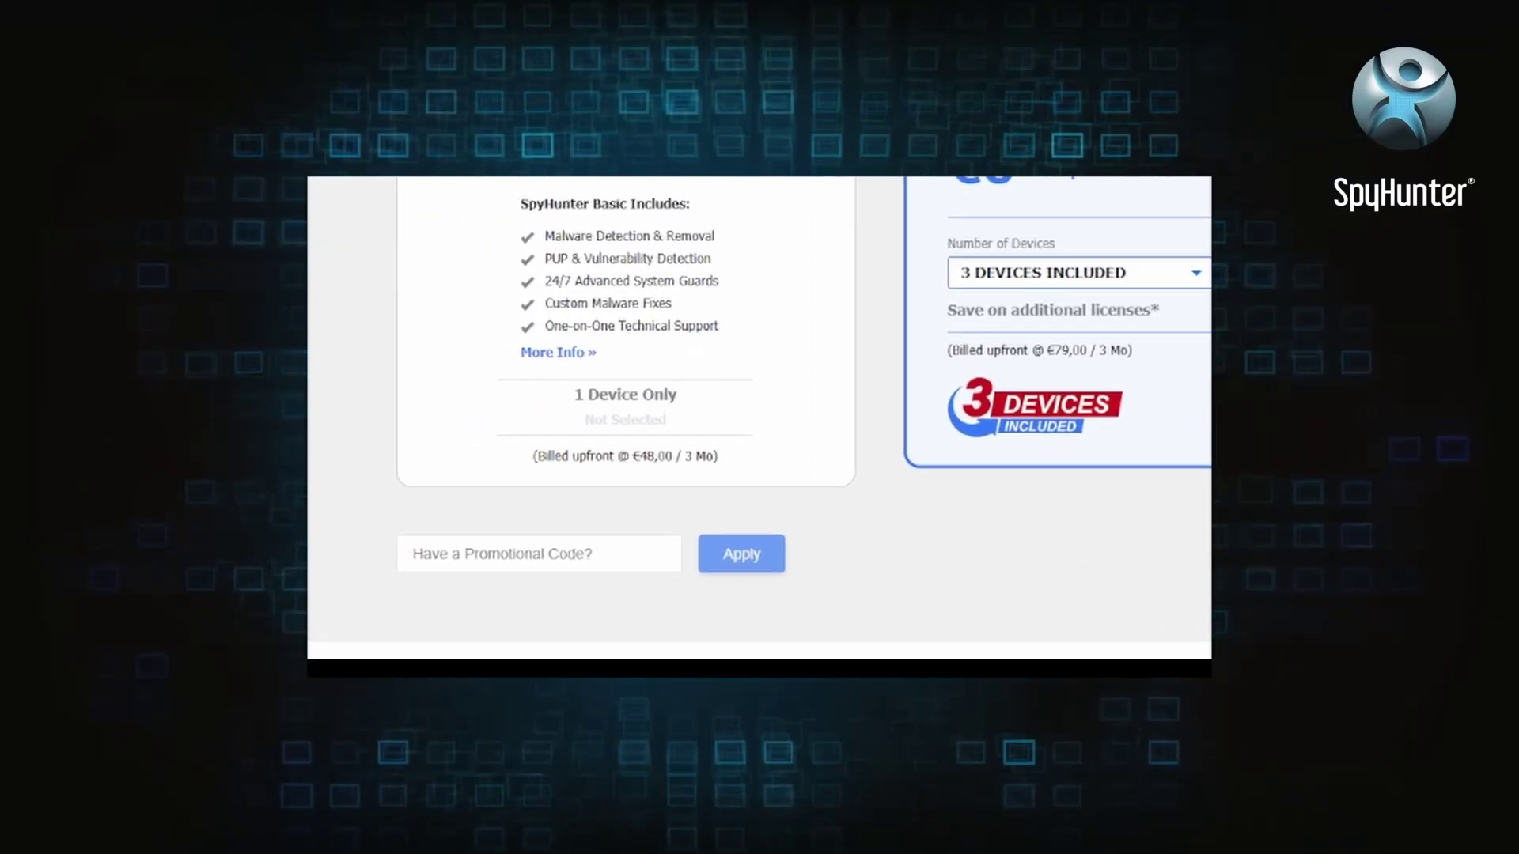
{"action": "type", "text": "HT"}
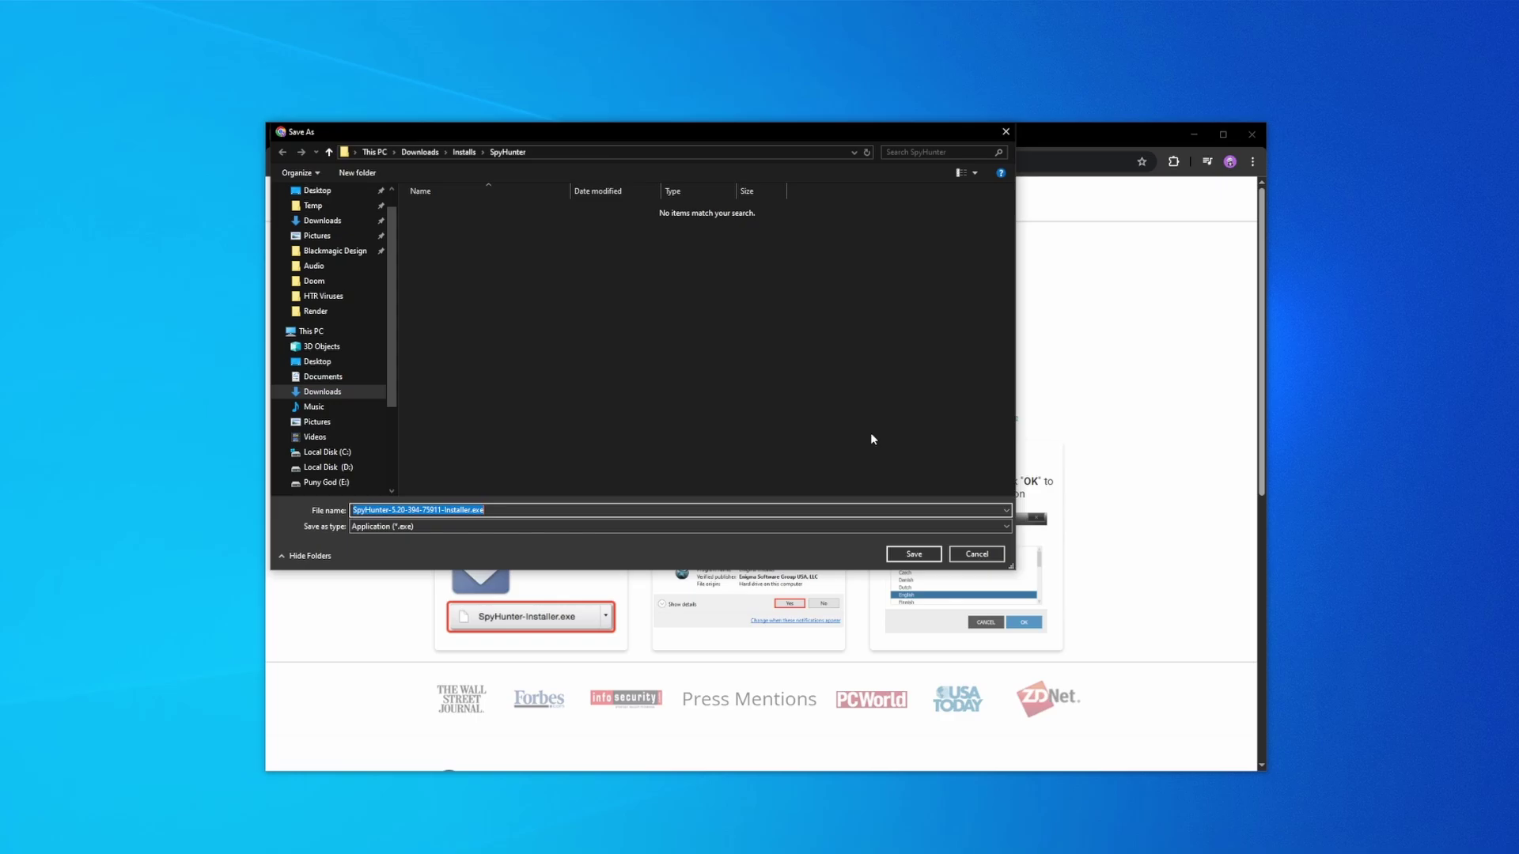
Save and run the SpyHunter installer, continue setup, and choose the free seven-day trial from the BUY page
{"action": "left_click", "coordinate": [913, 555]}
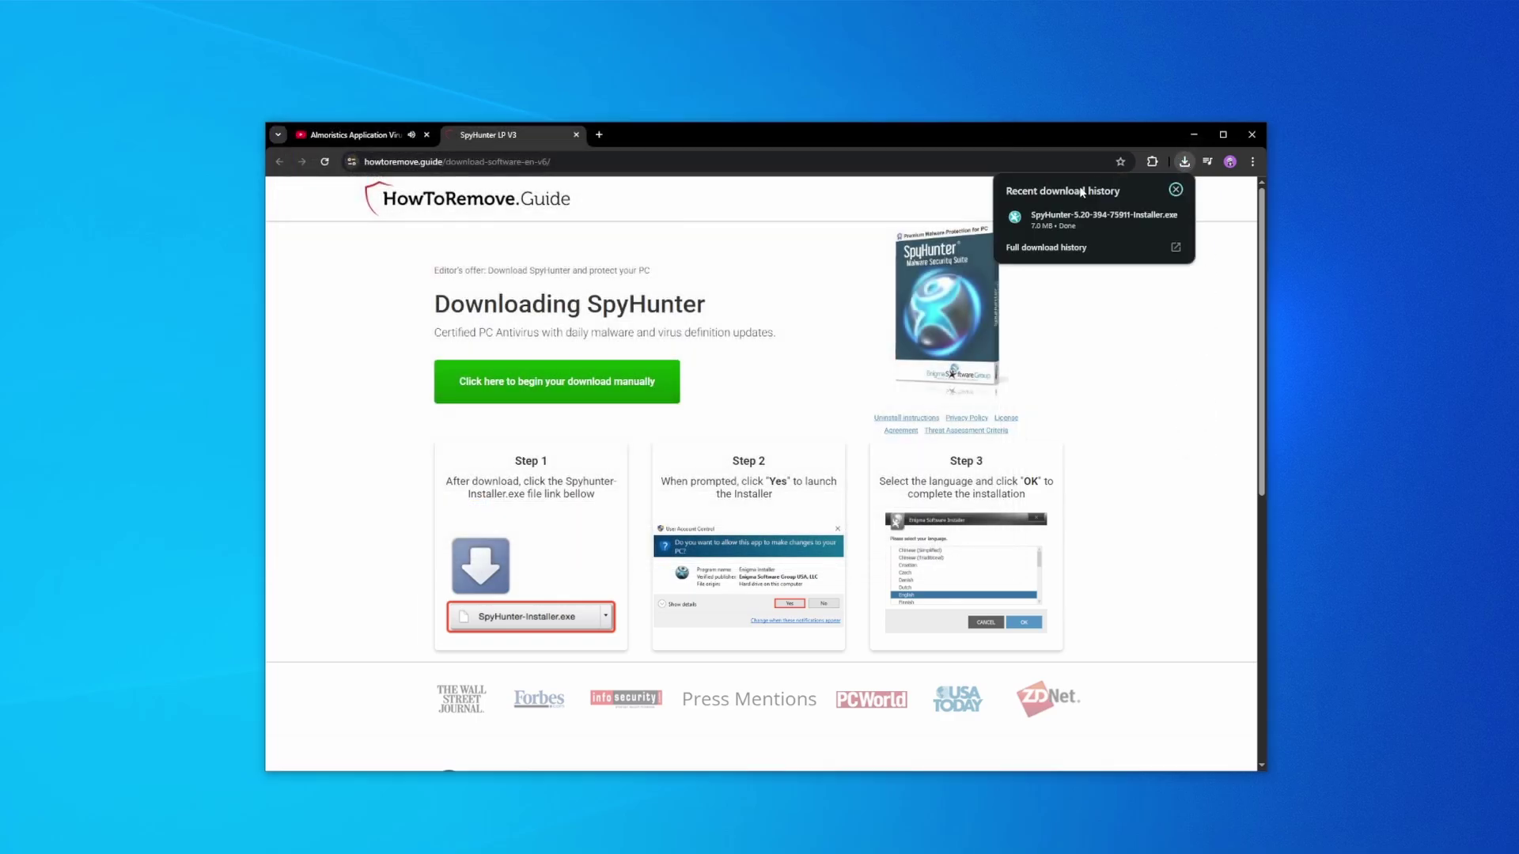
{"action": "left_click", "coordinate": [921, 546]}
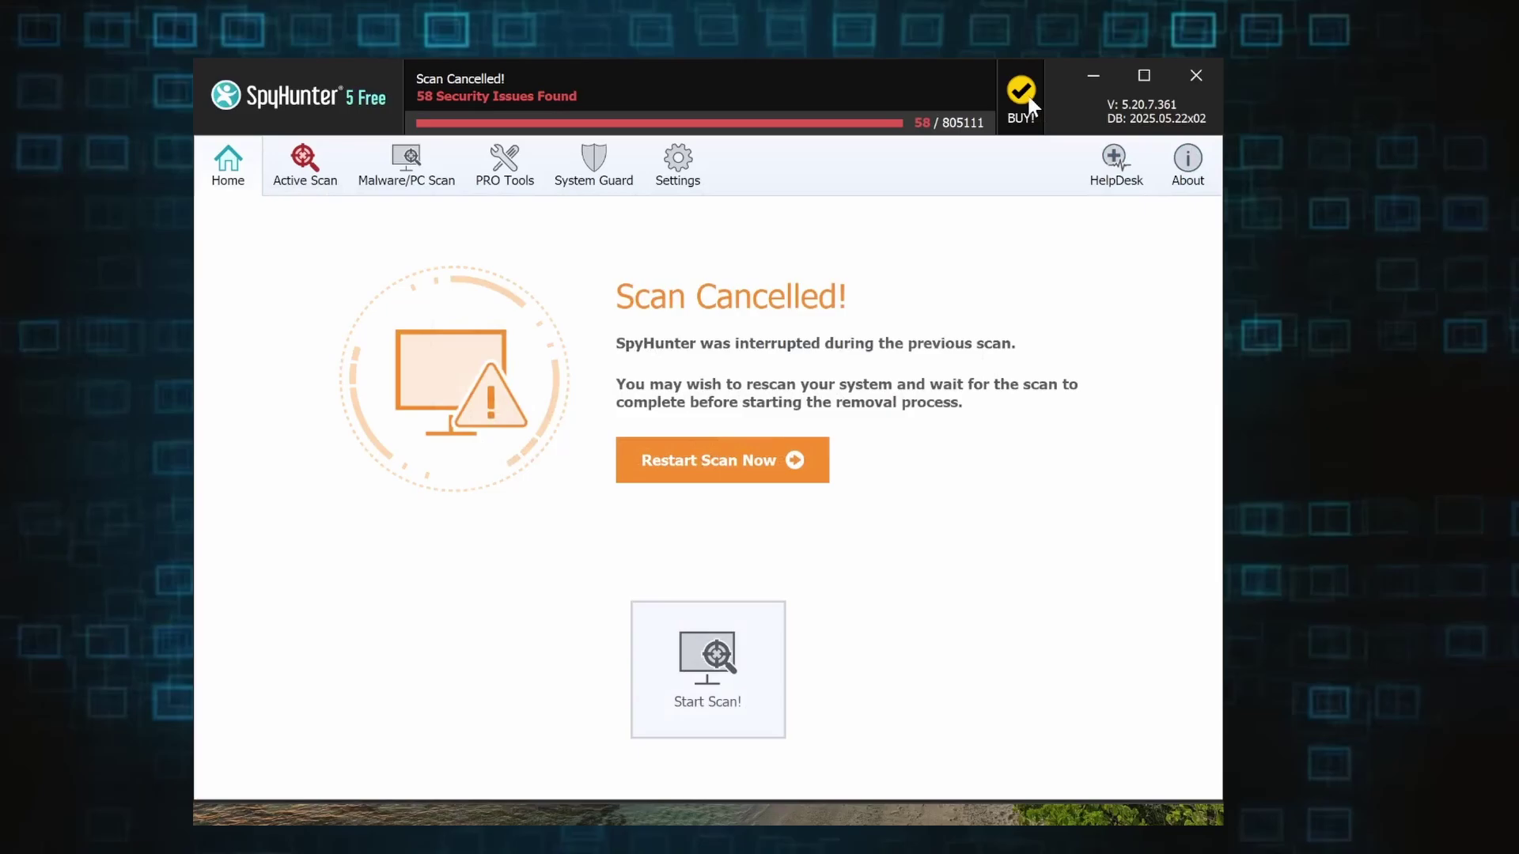
{"action": "left_click", "coordinate": [1023, 98]}
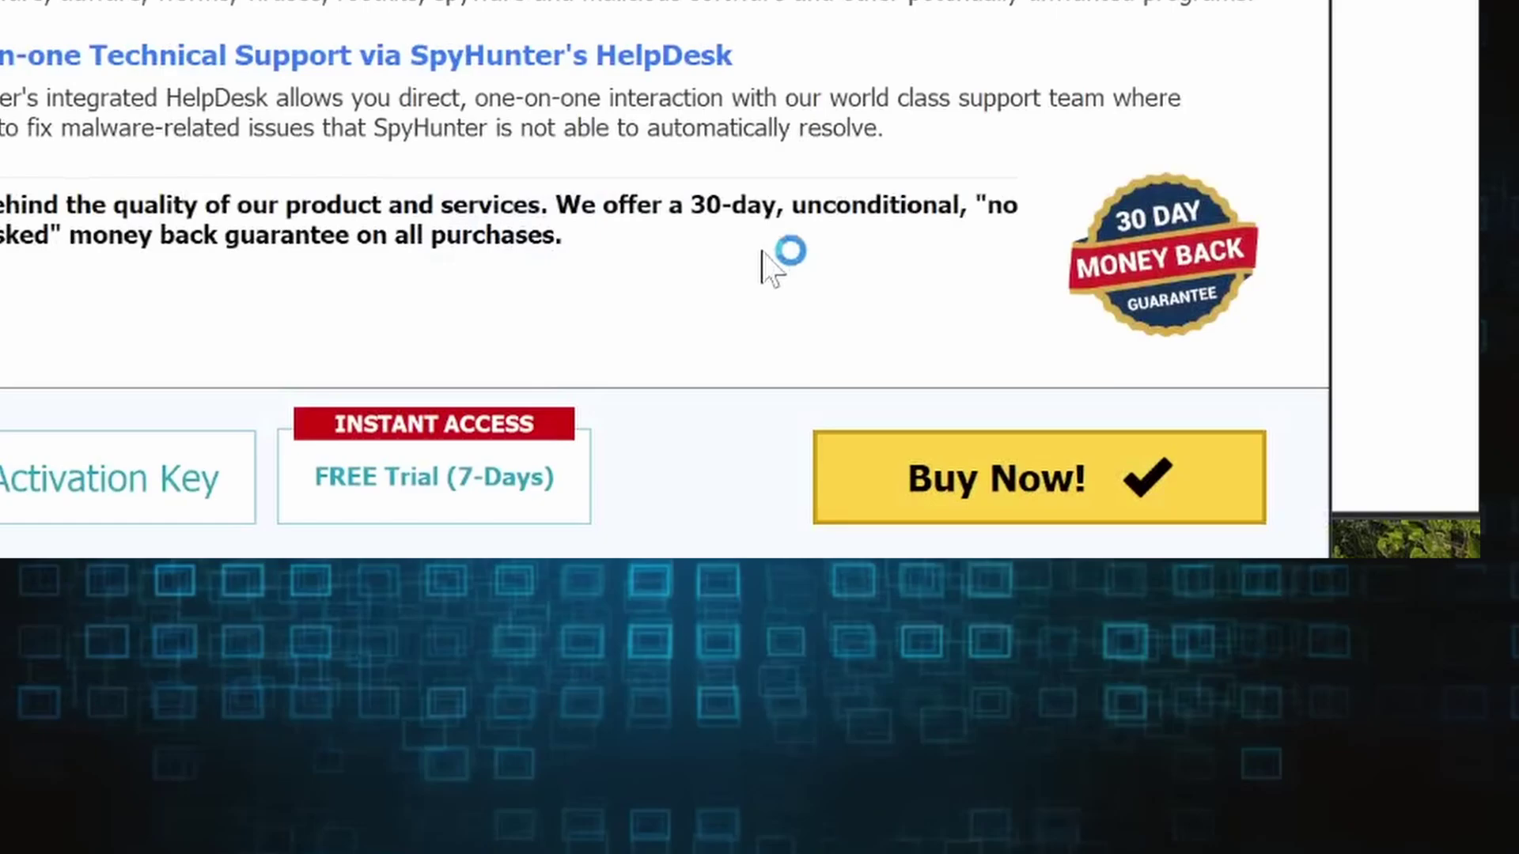
{"action": "left_click", "coordinate": [433, 476]}
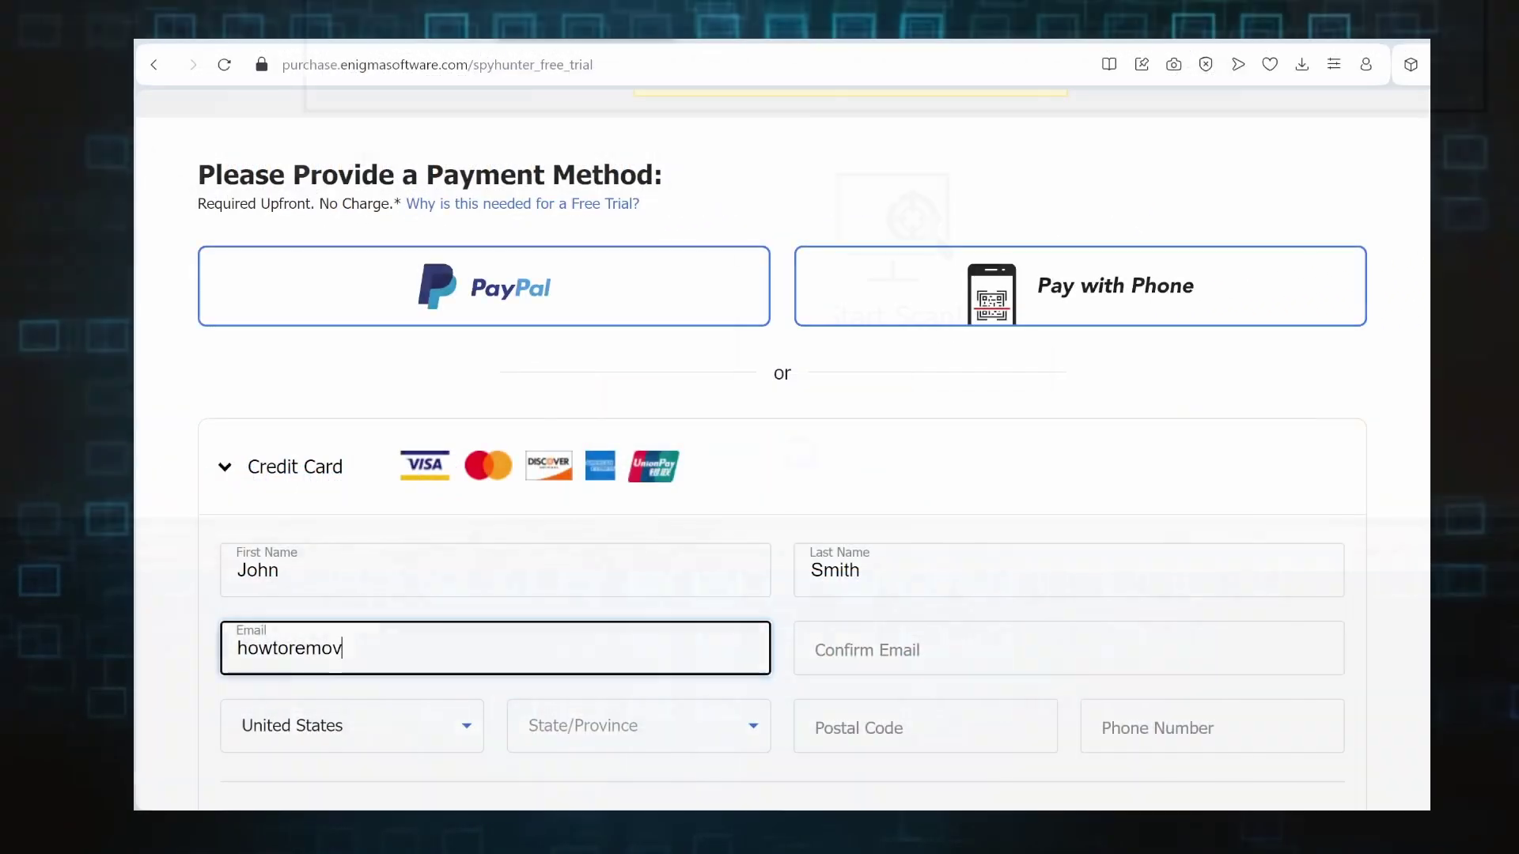
{"action": "type", "text": "e"}
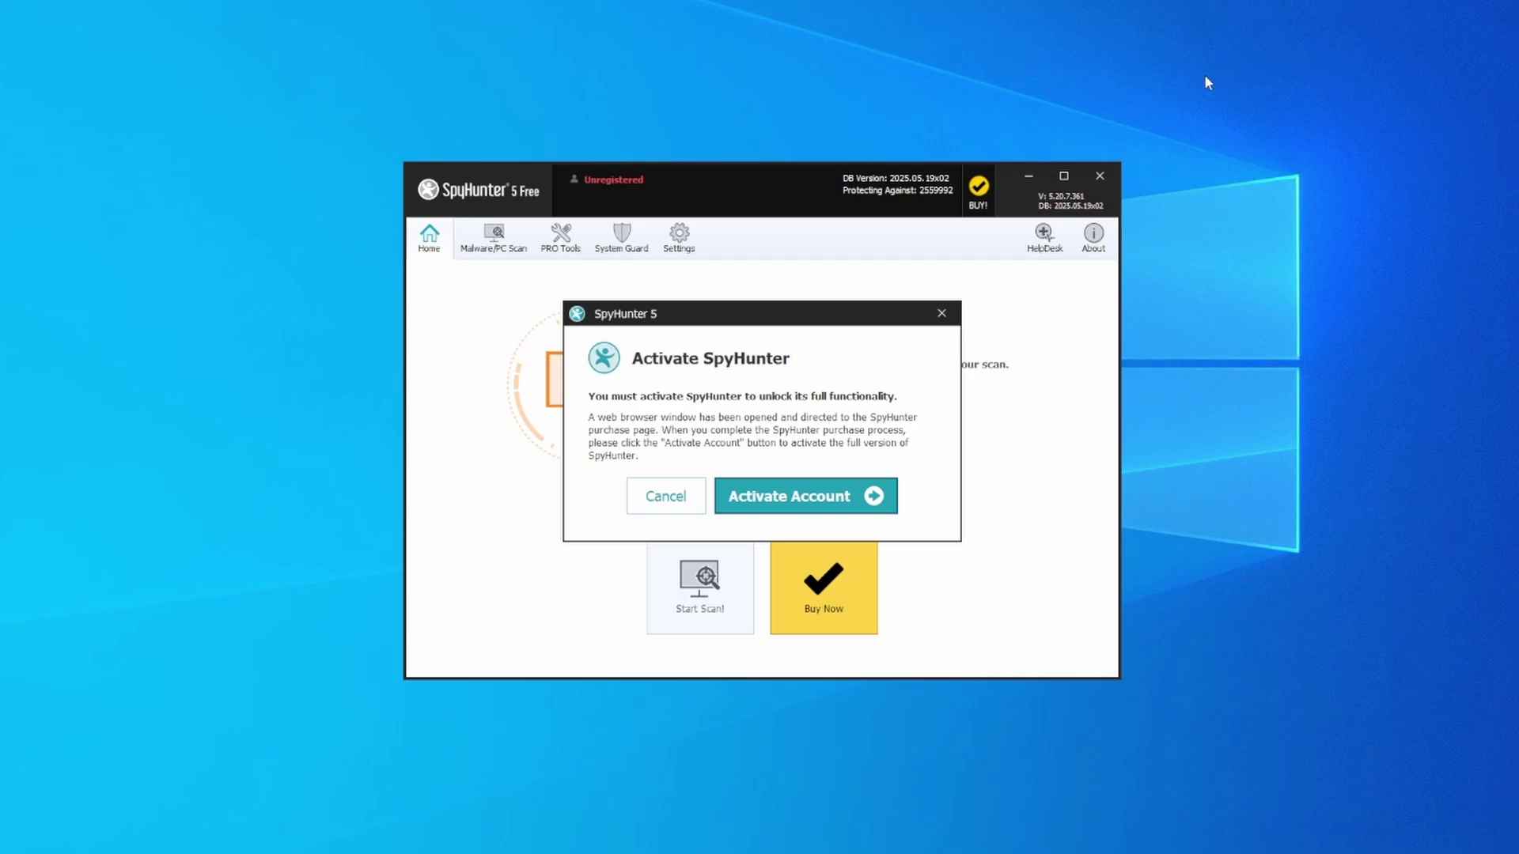
Proceed with Activate Account to register SpyHunter 5 as the PRO edition
{"action": "left_click", "coordinate": [798, 502]}
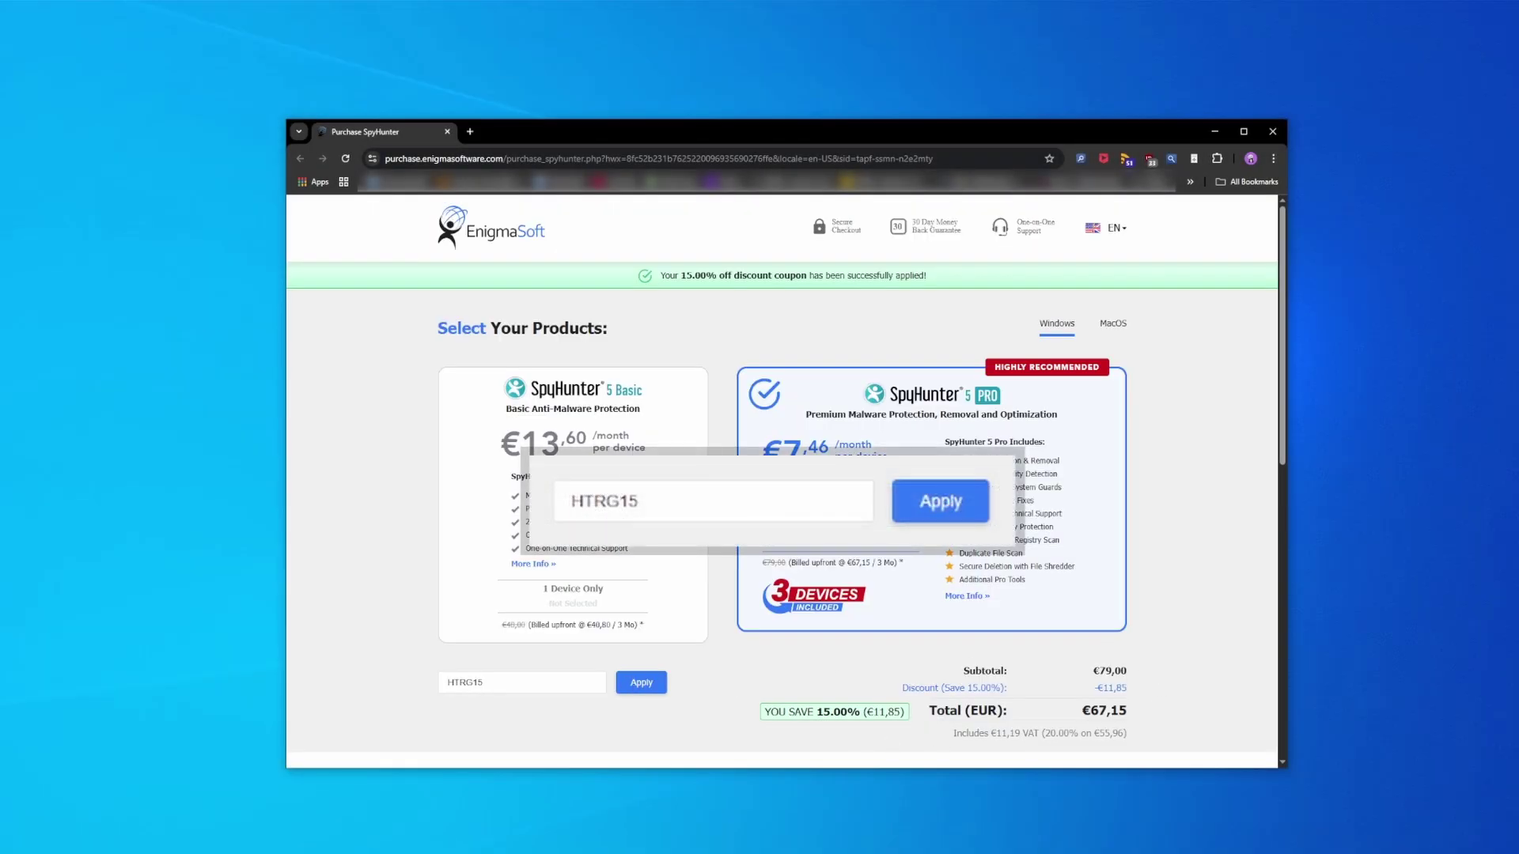
{"action": "scroll", "coordinate": [1089, 656], "scroll_direction": "down", "scroll_amount": 5}
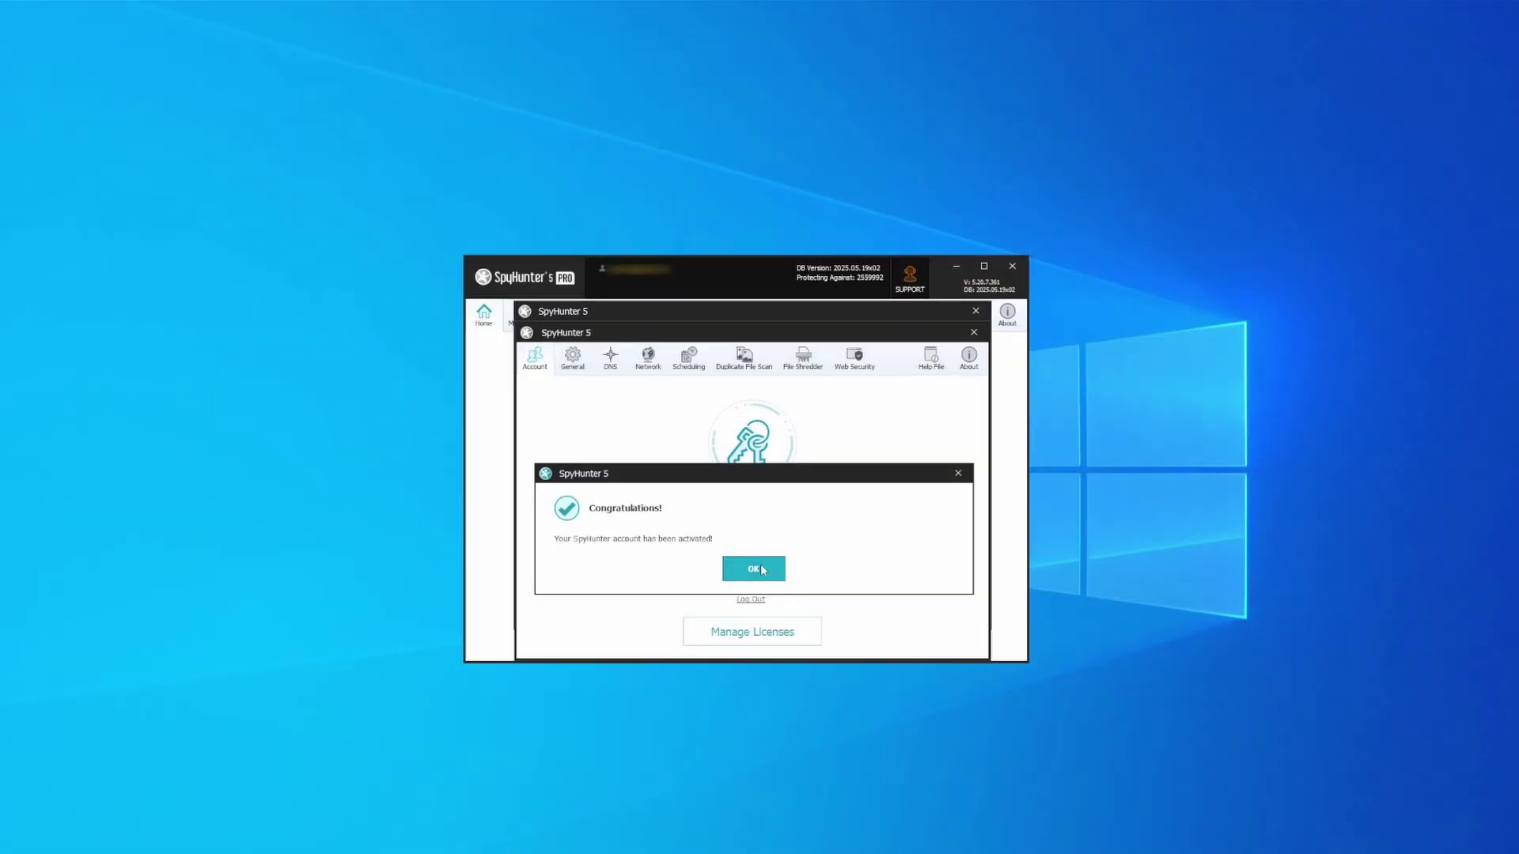
Dismiss the activation notice, run a full scan, select all detected objects and apply the fixes
{"action": "left_click", "coordinate": [762, 571]}
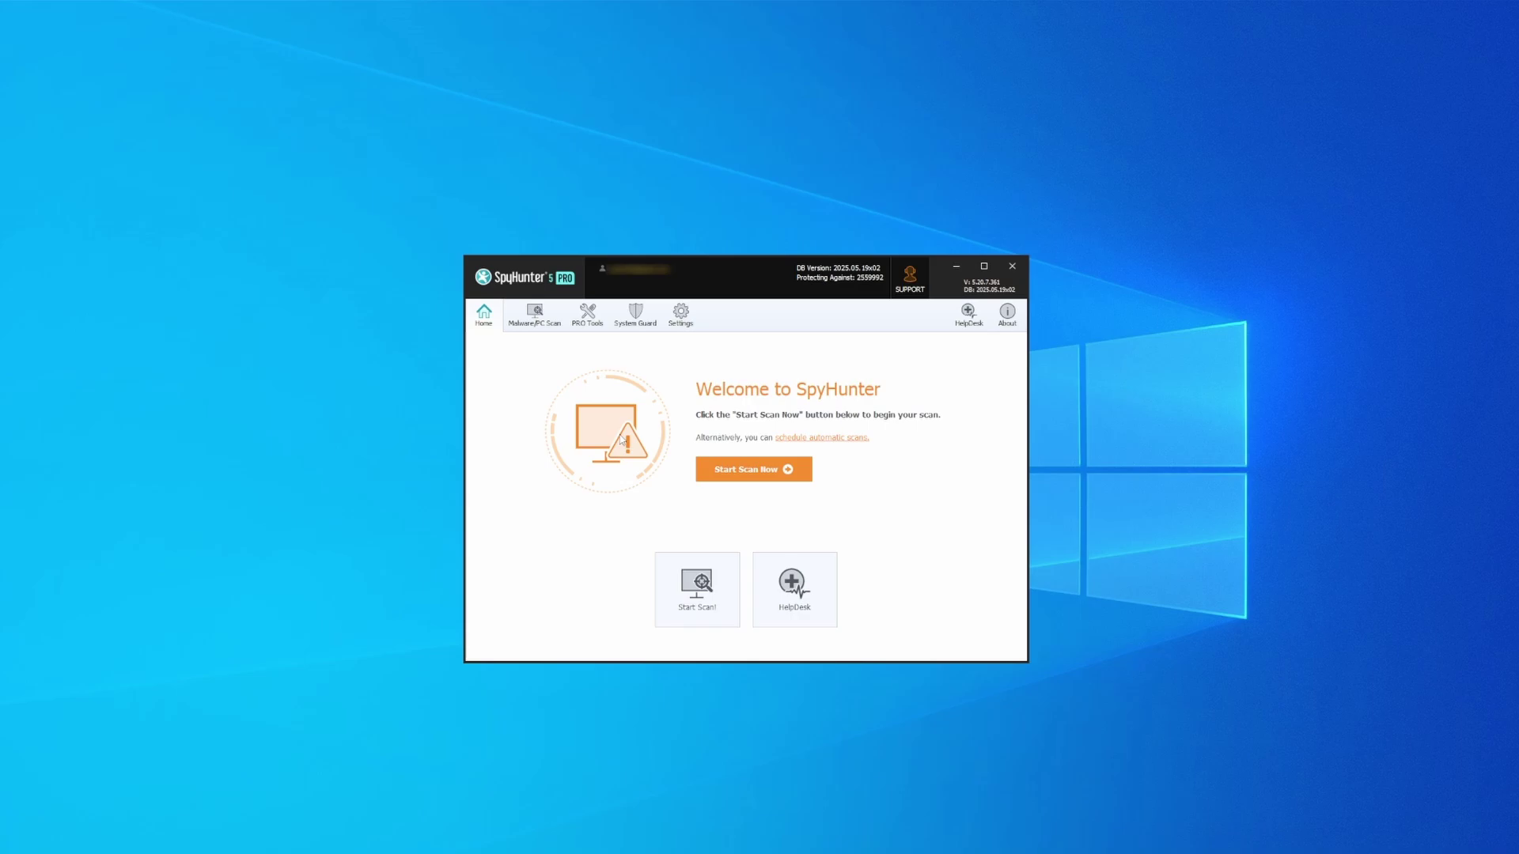
{"action": "left_click", "coordinate": [756, 473]}
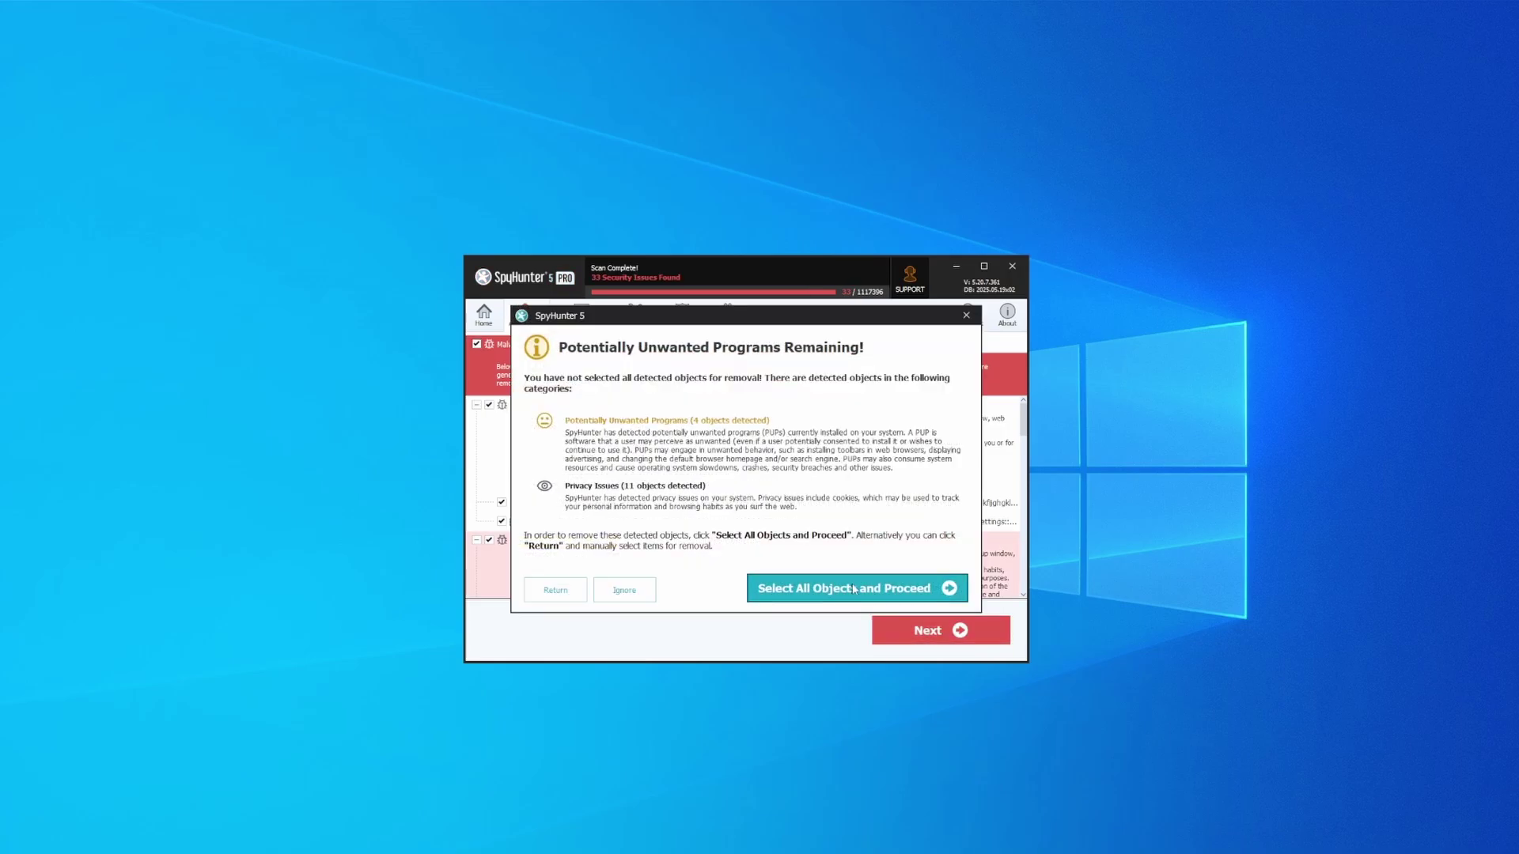
{"action": "left_click", "coordinate": [853, 590]}
{"action": "left_click", "coordinate": [959, 633]}
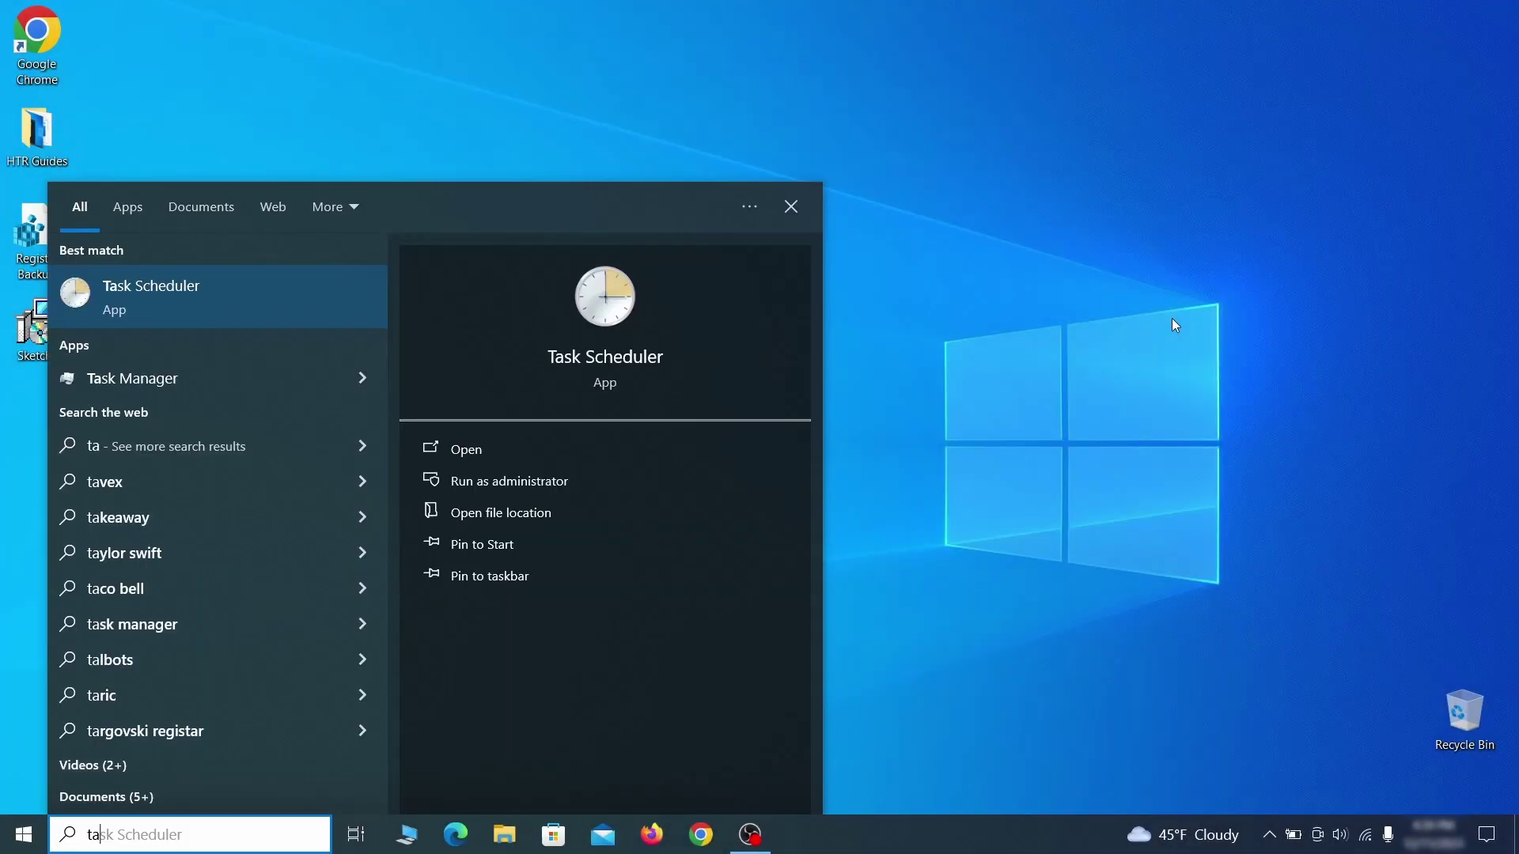
{"action": "type", "text": "sk schedul"}
Launch Task Scheduler and inspect the suspicious task's Triggers and Actions in its Properties
{"action": "key", "text": "Return"}
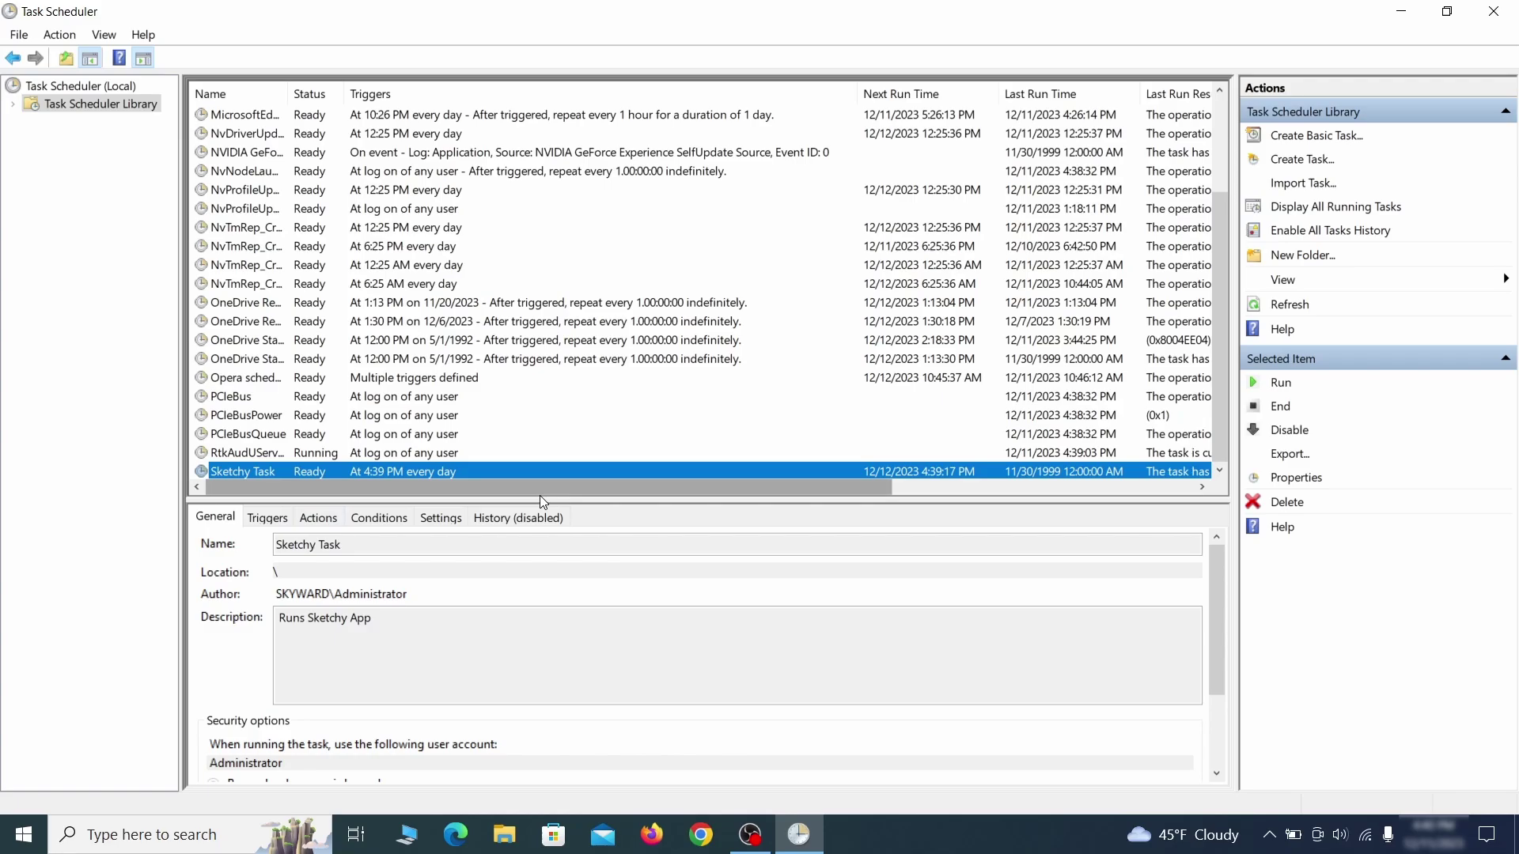
{"action": "right_click", "coordinate": [451, 472]}
{"action": "left_click", "coordinate": [497, 568]}
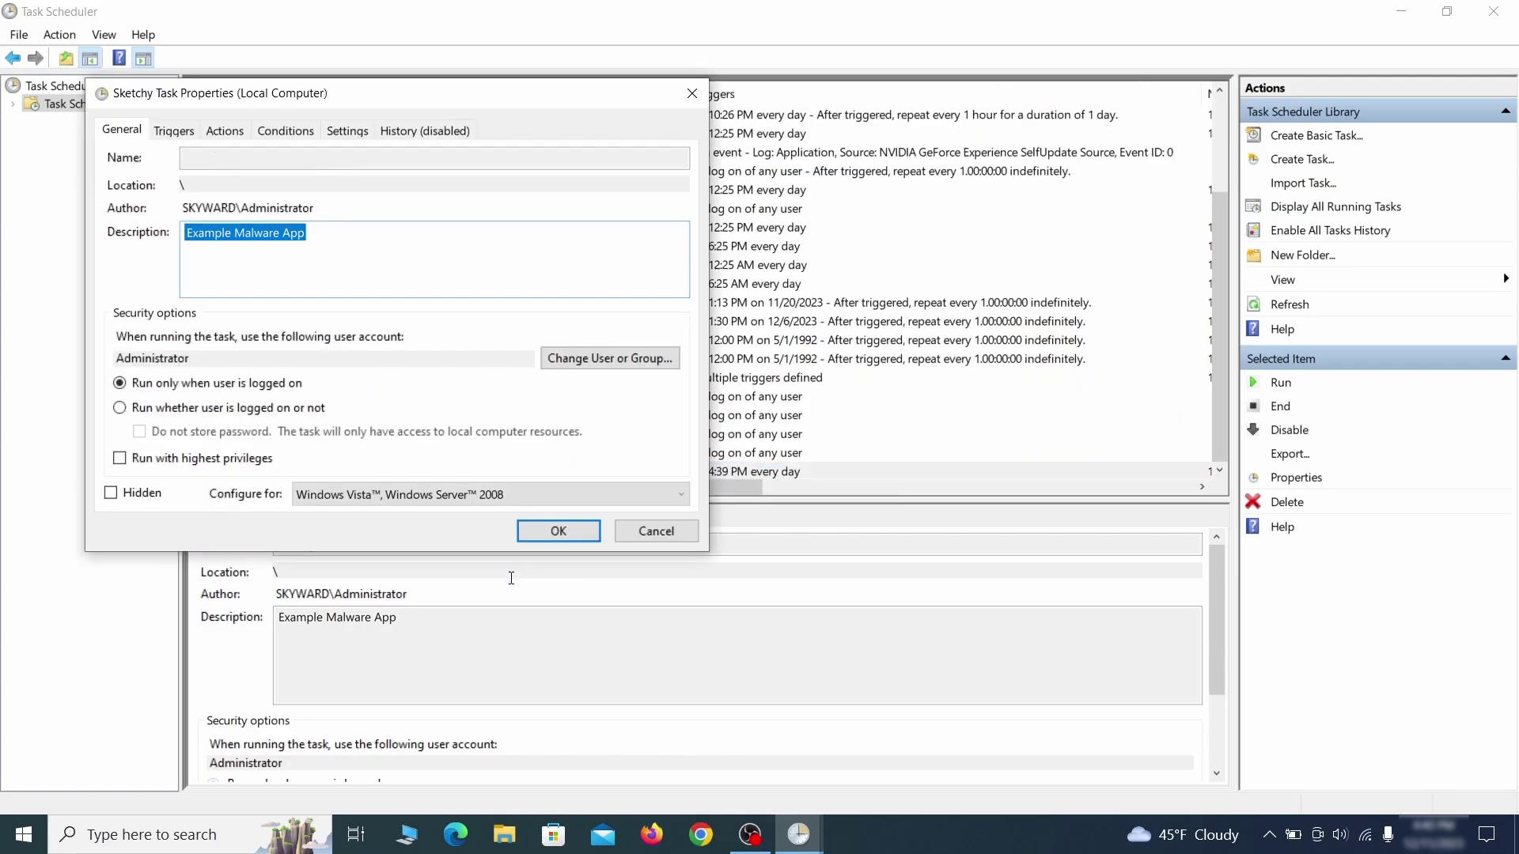
{"action": "left_click", "coordinate": [172, 131]}
{"action": "left_click", "coordinate": [224, 131]}
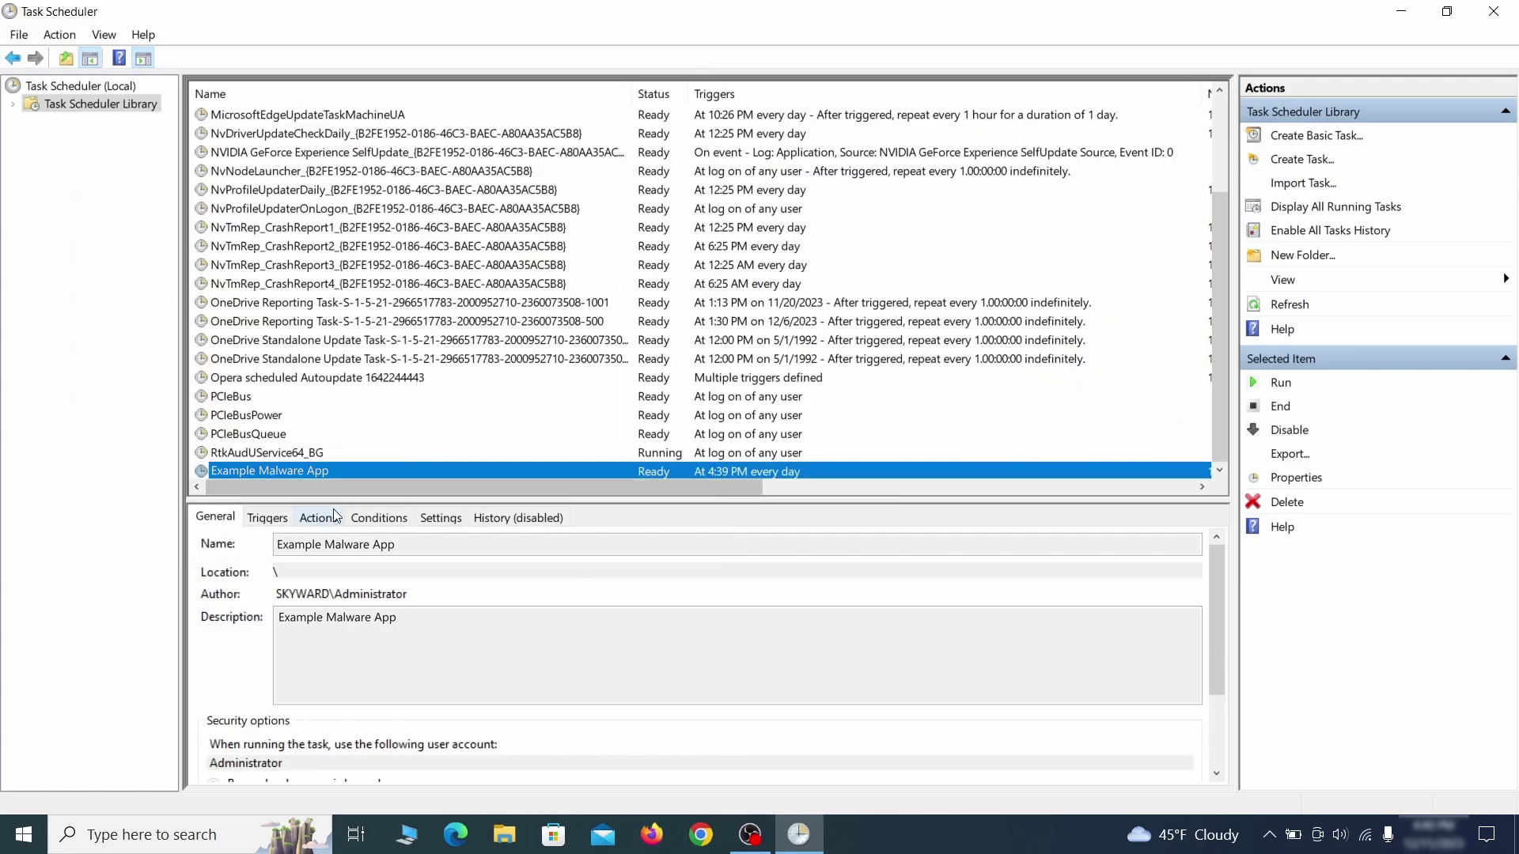
Delete the Example Malware App scheduled task and confirm with Yes
{"action": "right_click", "coordinate": [487, 470]}
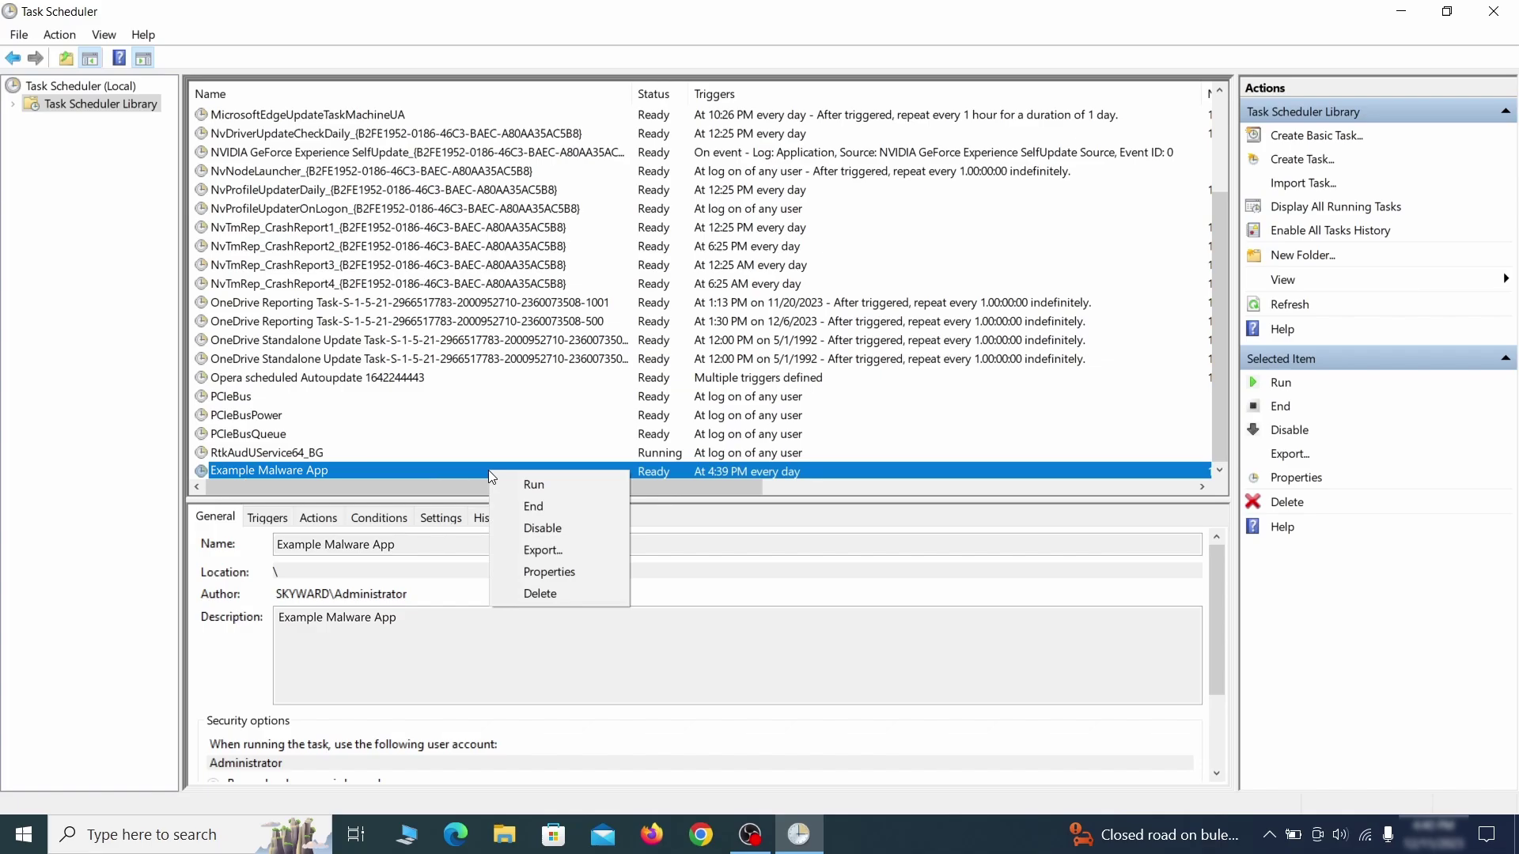
{"action": "left_click", "coordinate": [539, 592]}
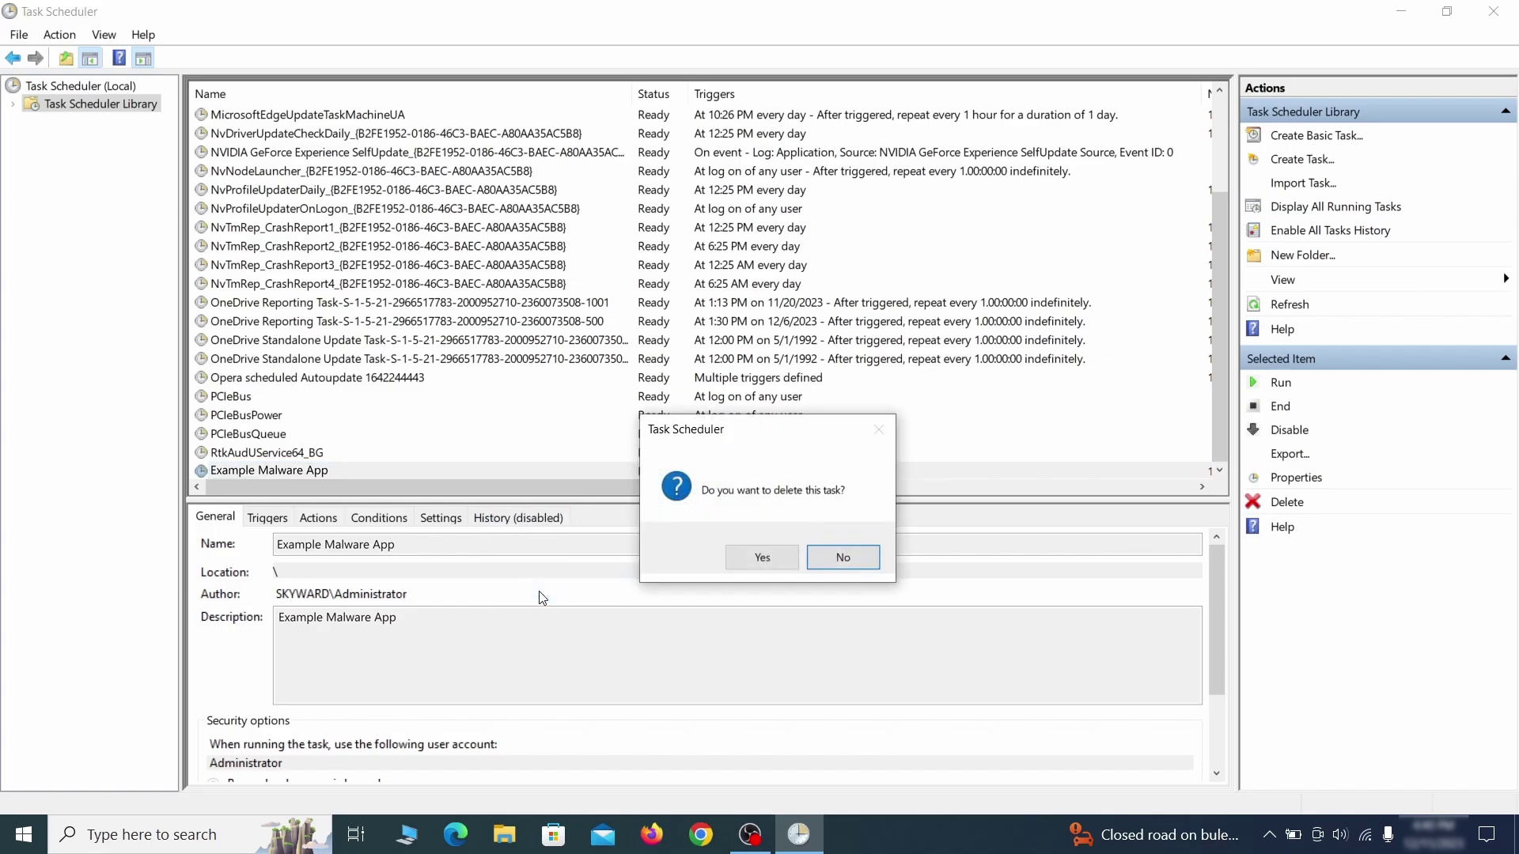
{"action": "left_click", "coordinate": [763, 560]}
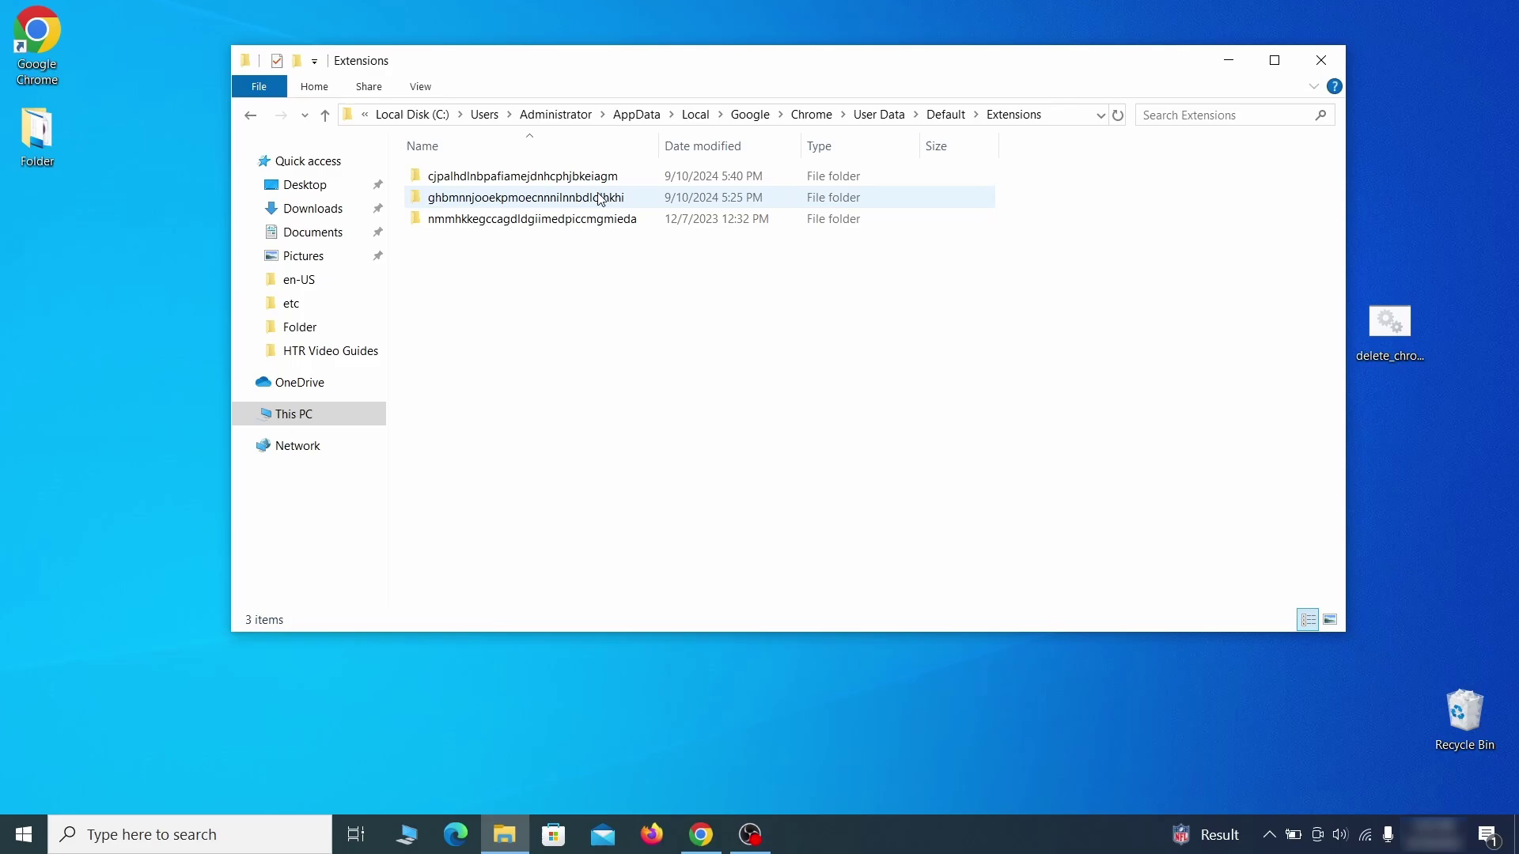
Delete all three Chrome extension folders, then repair the corrupted uBlock Origin extension
{"action": "left_click_drag", "start_coordinate": [564, 264], "coordinate": [629, 177]}
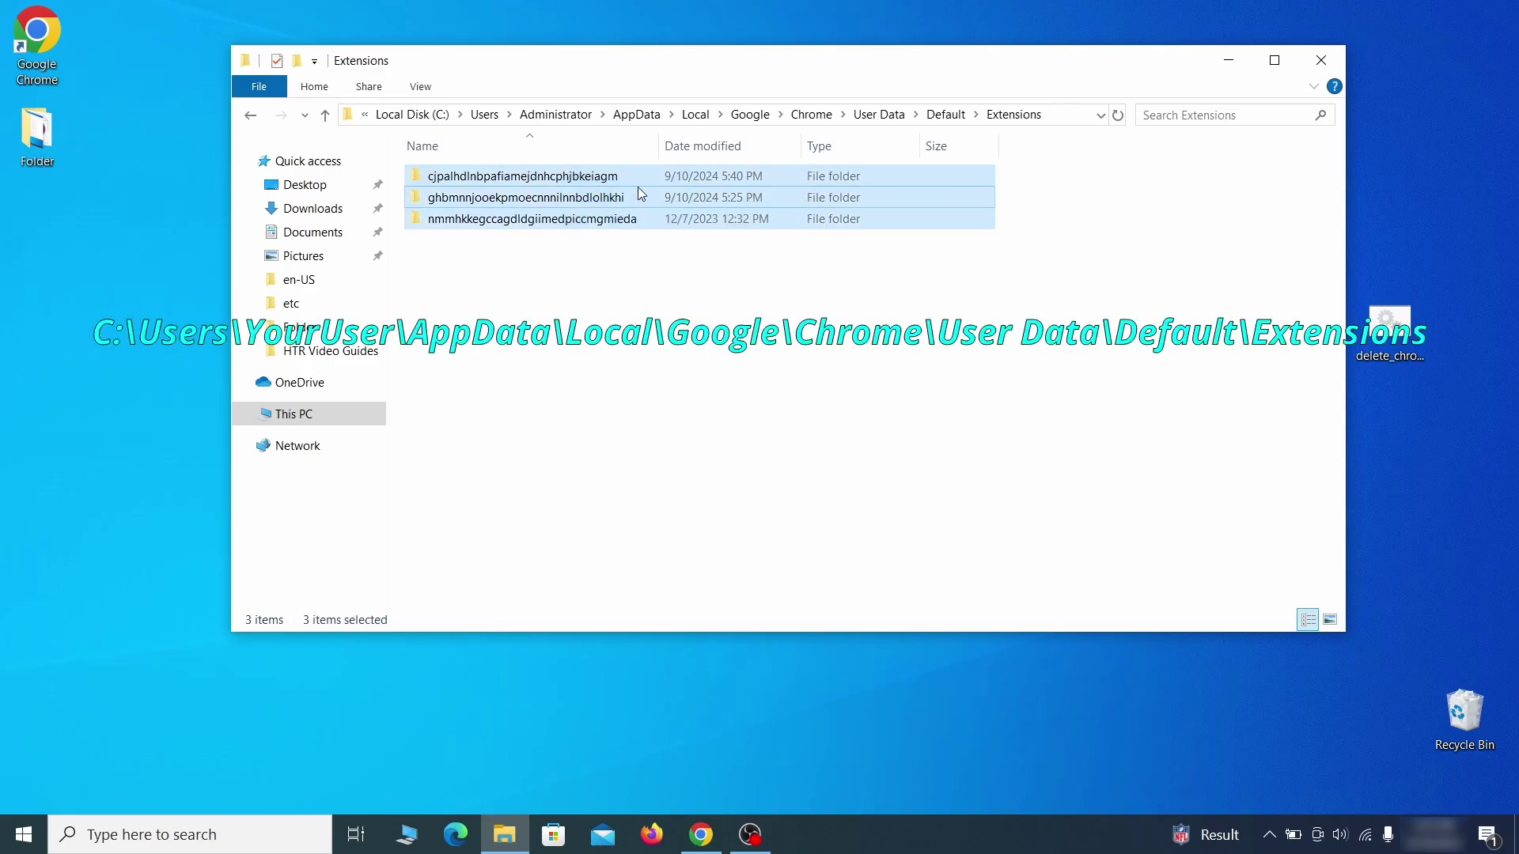
{"action": "right_click", "coordinate": [637, 187]}
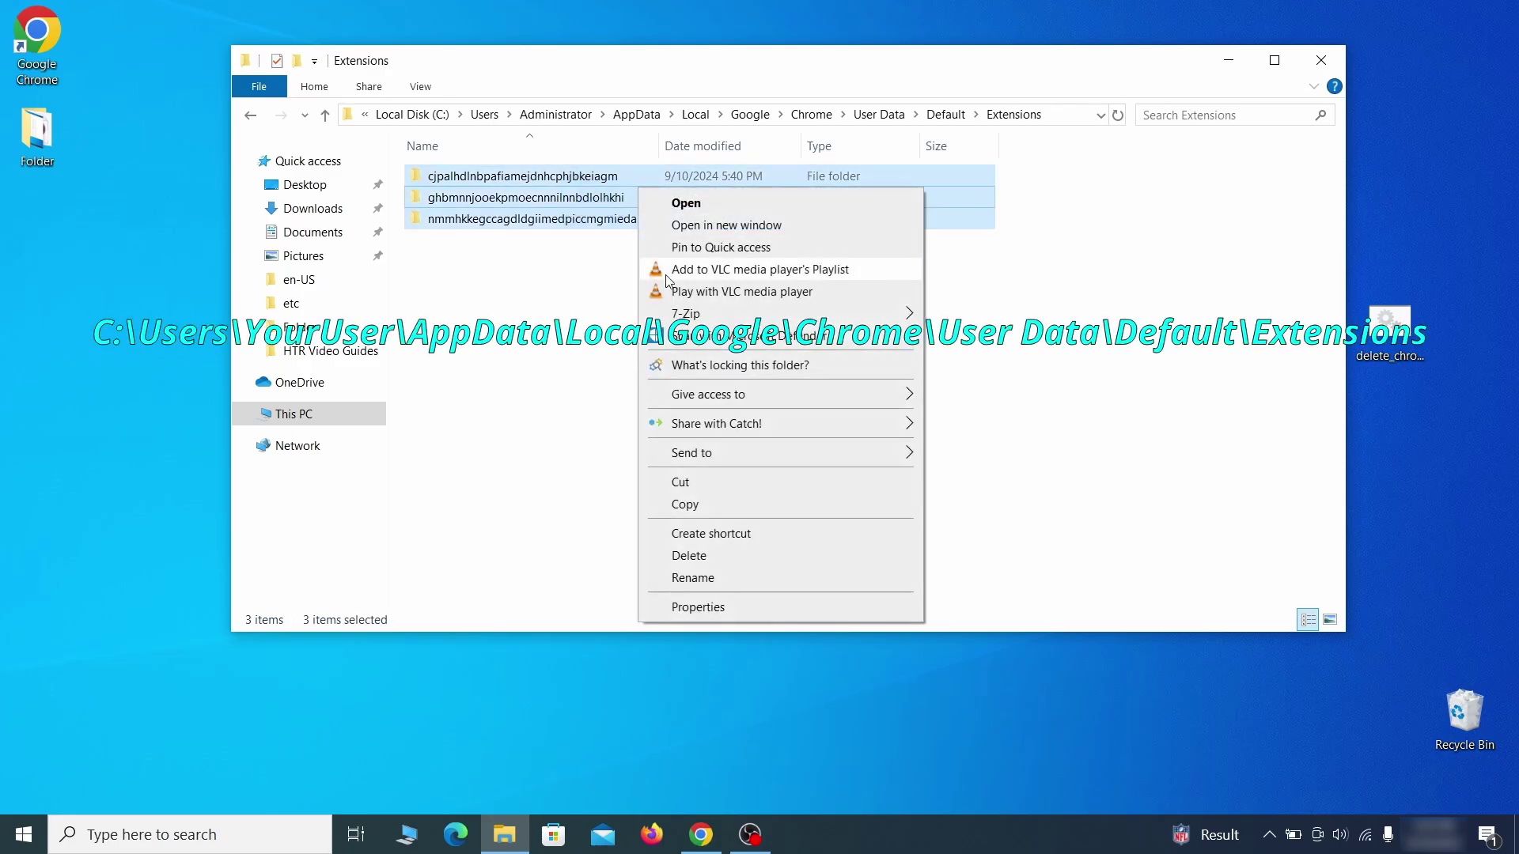
{"action": "left_click", "coordinate": [688, 553]}
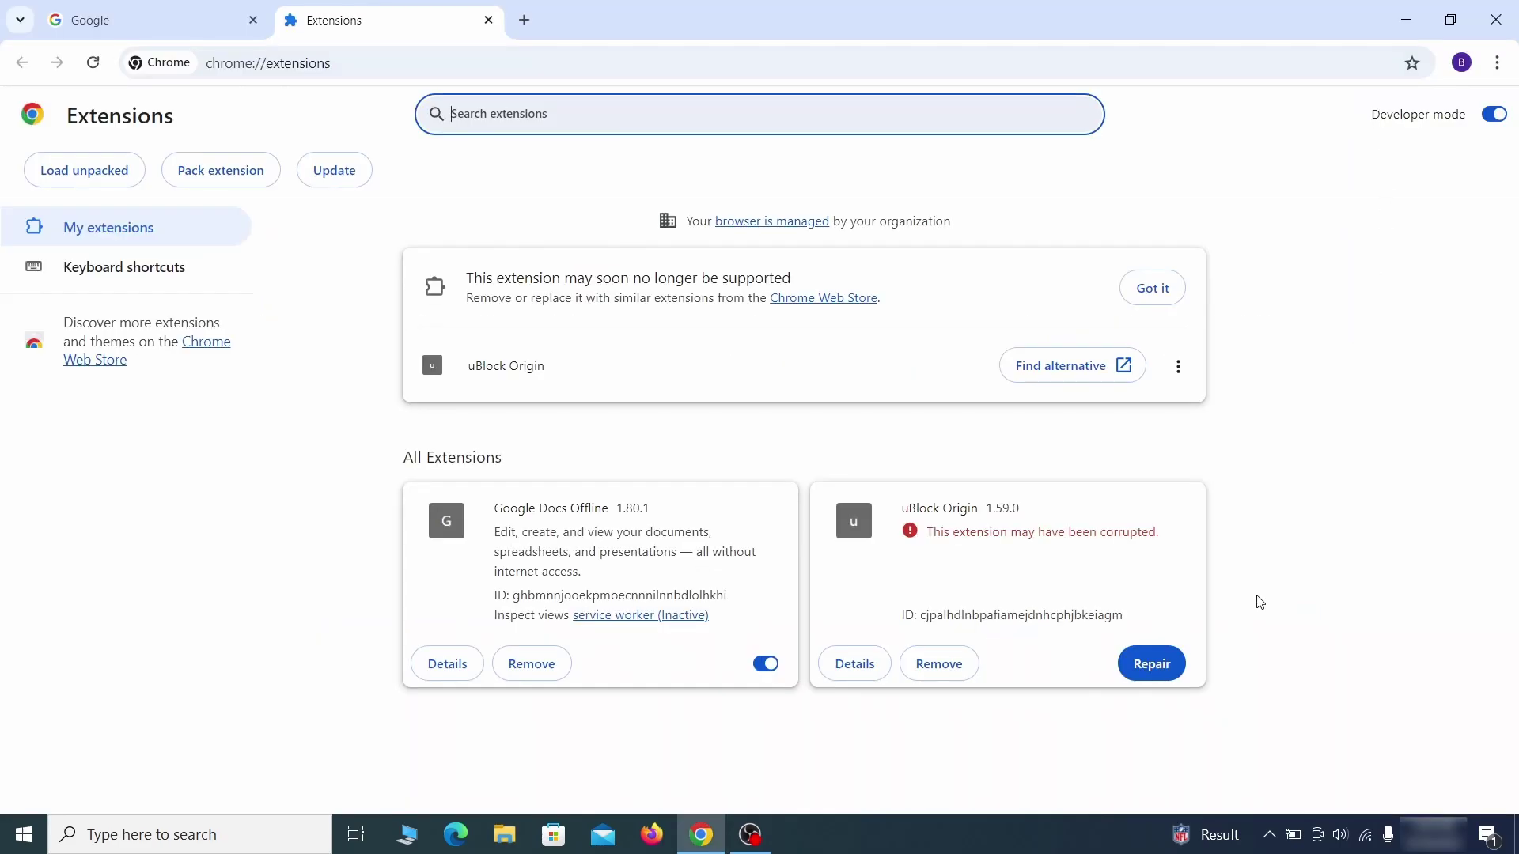
{"action": "left_click", "coordinate": [1151, 663]}
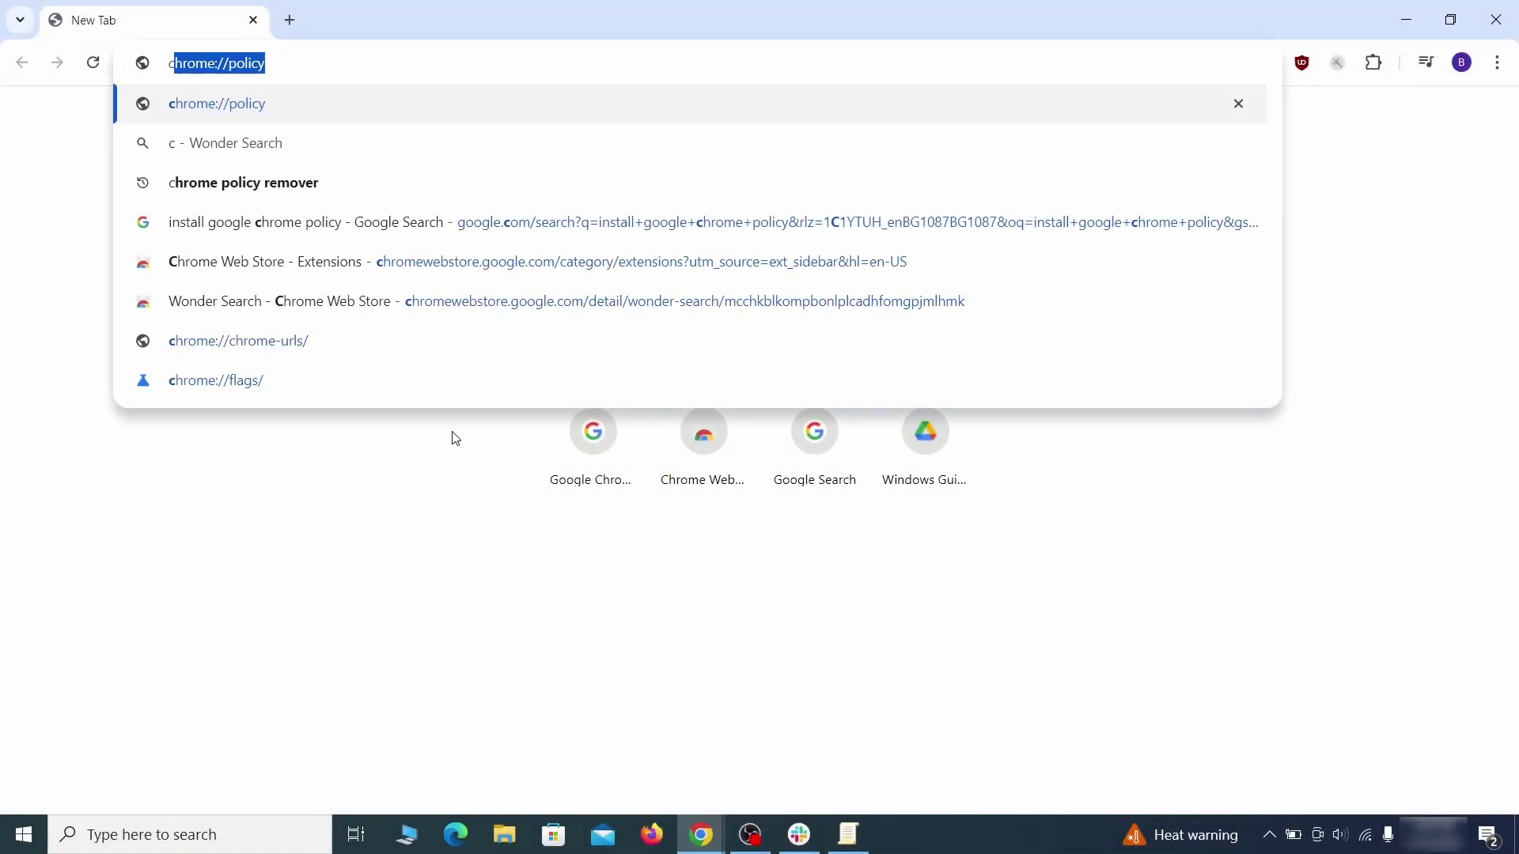
{"action": "type", "text": "h"}
Load chrome://policy and copy the HomepageLocation value into the Notepad note
{"action": "key", "text": "Return"}
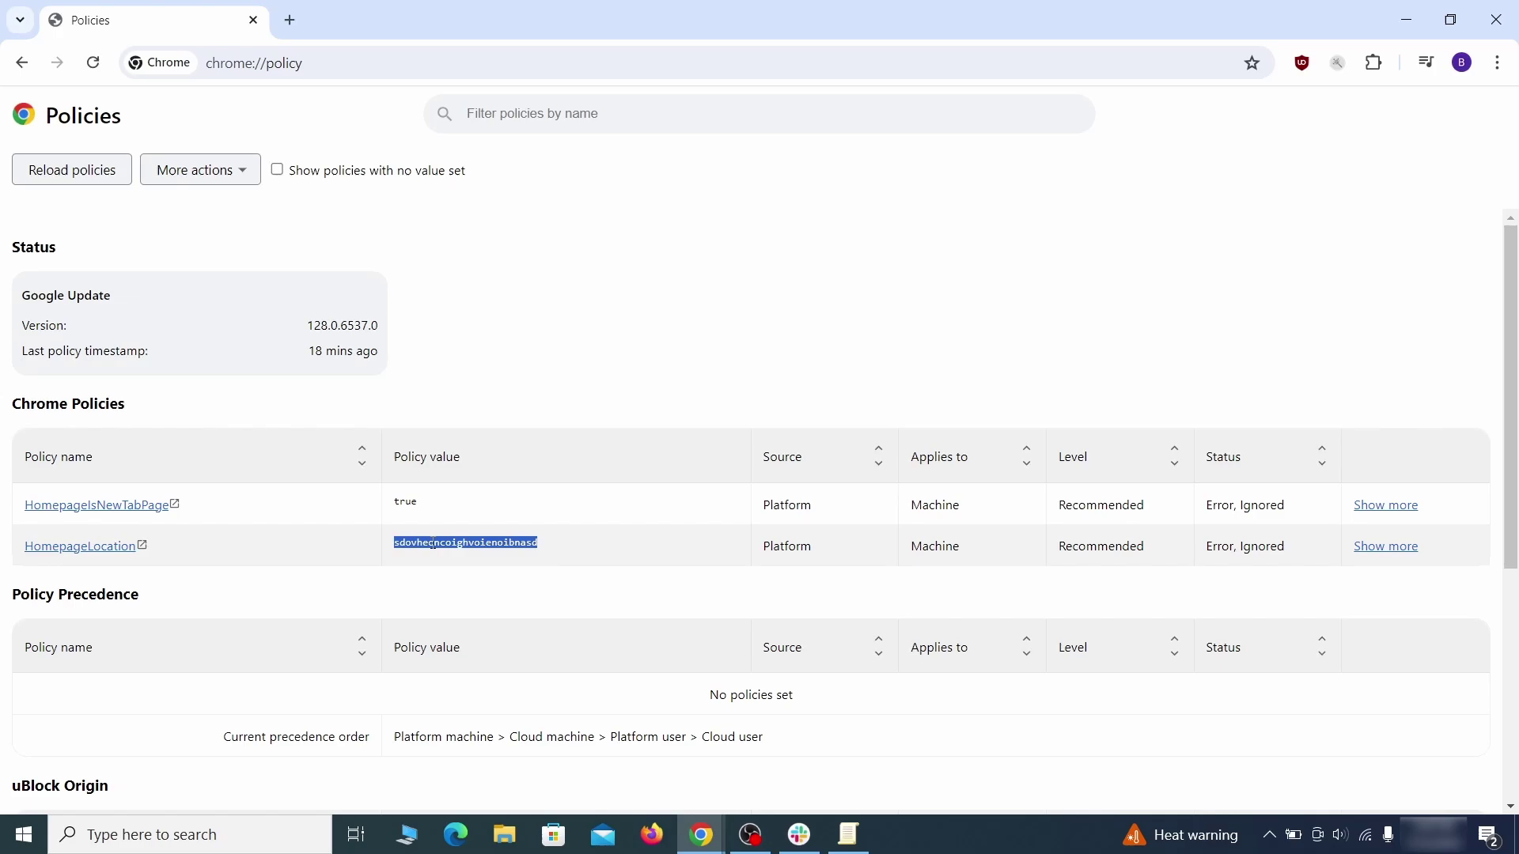
{"action": "right_click", "coordinate": [433, 543]}
{"action": "left_click", "coordinate": [466, 560]}
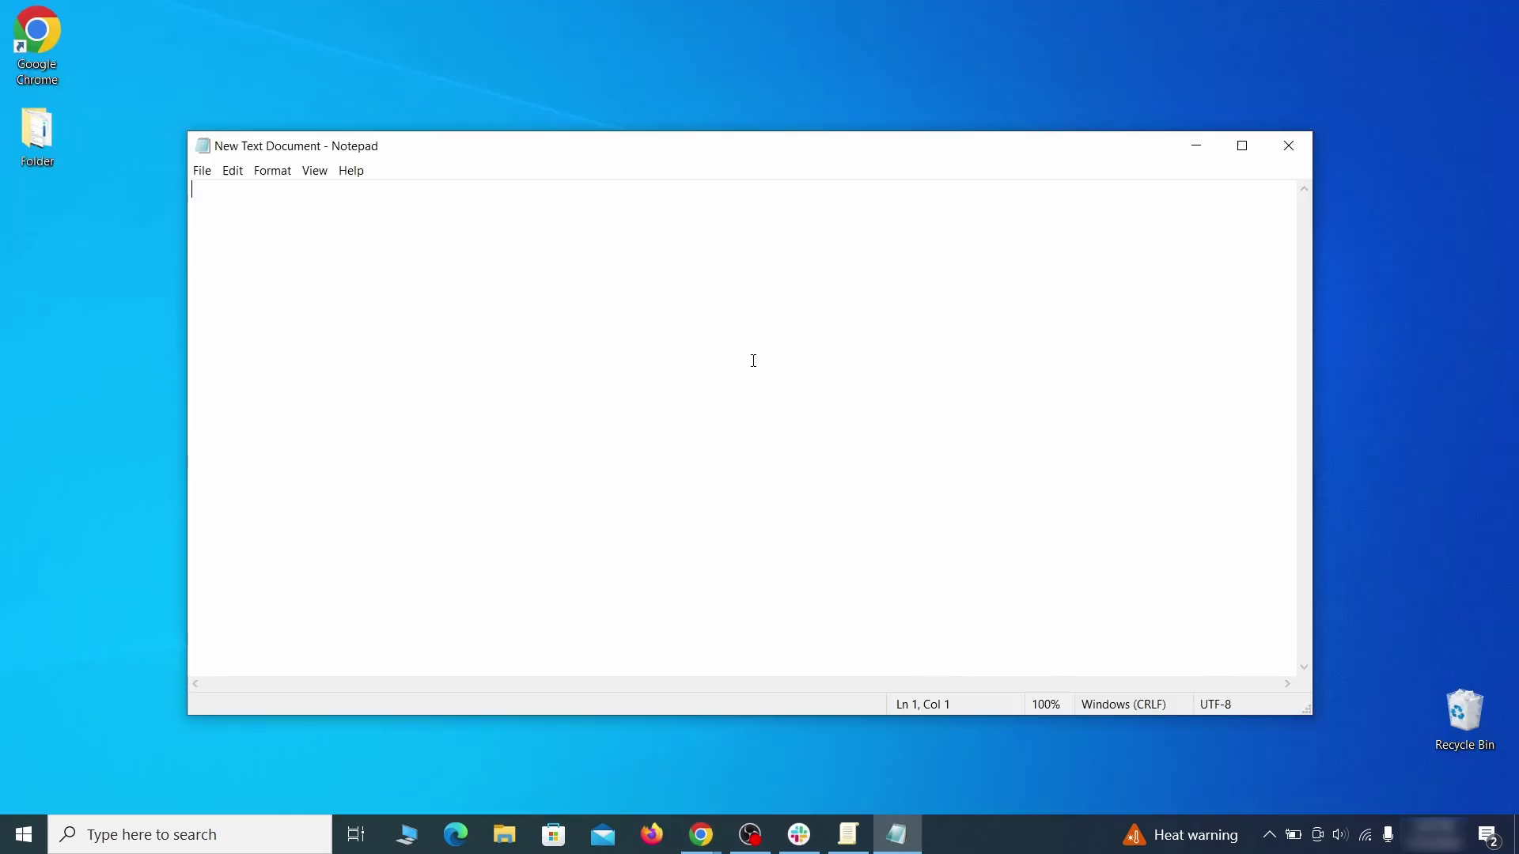
{"action": "right_click", "coordinate": [753, 361]}
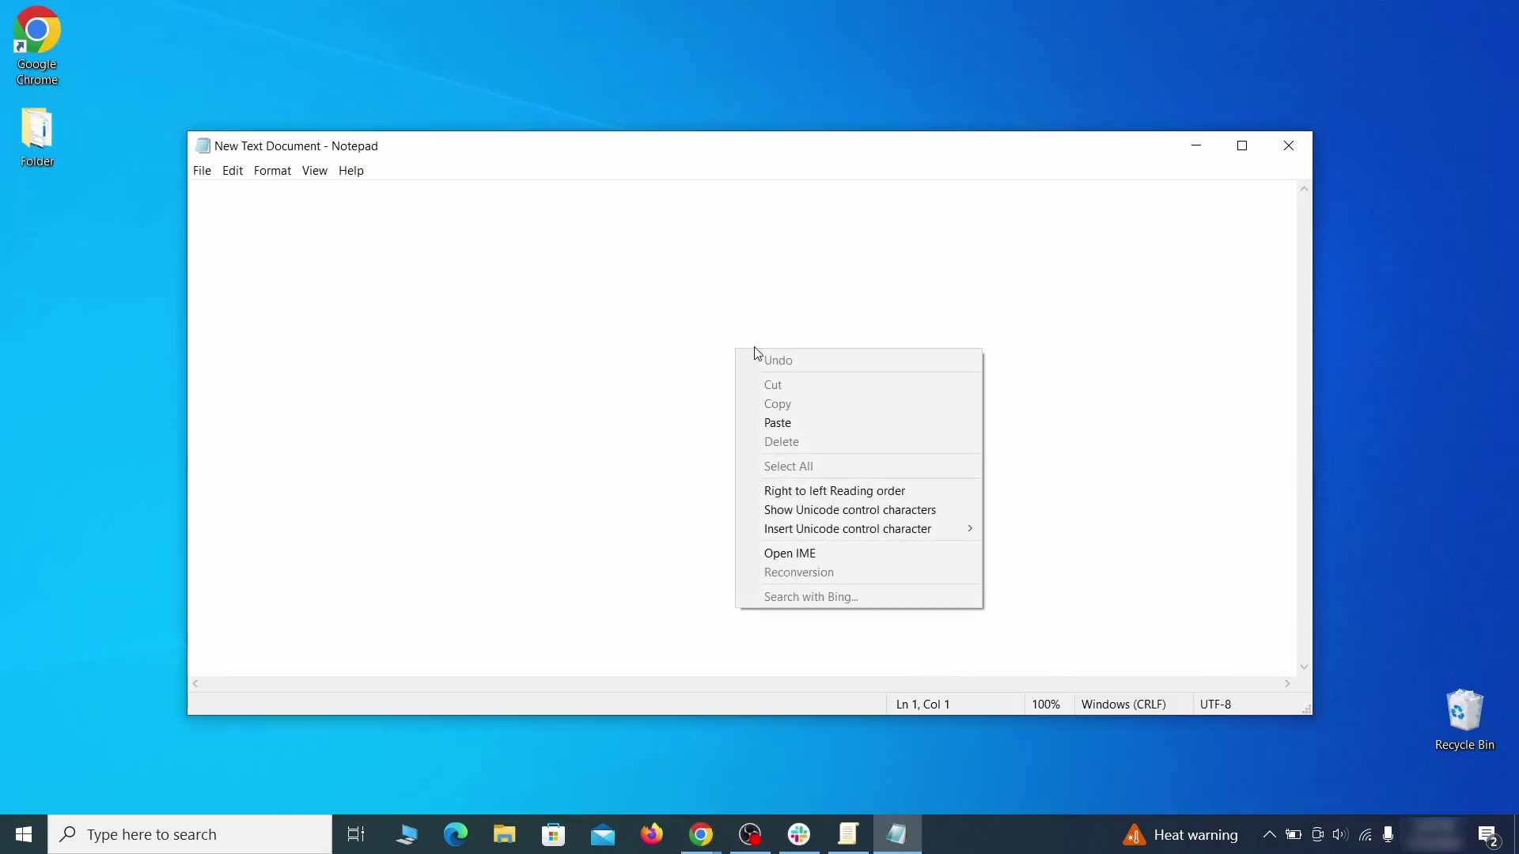
{"action": "left_click", "coordinate": [797, 421]}
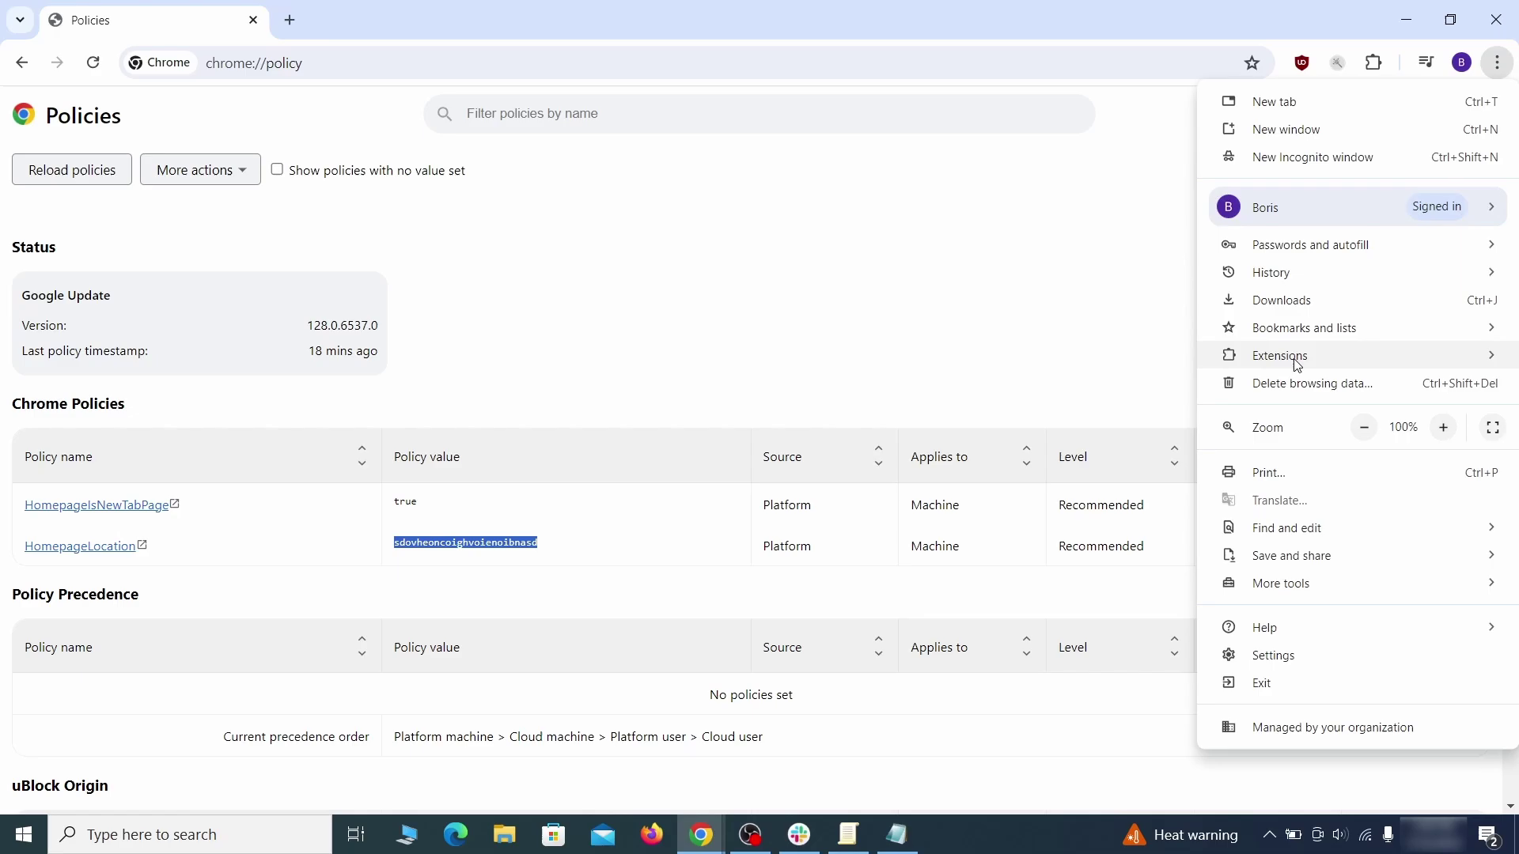
Enable Developer mode on the extensions page, copy the Wonder Search extension ID, and minimize Chrome
{"action": "mouse_move", "coordinate": [1280, 356]}
{"action": "left_click", "coordinate": [1116, 355]}
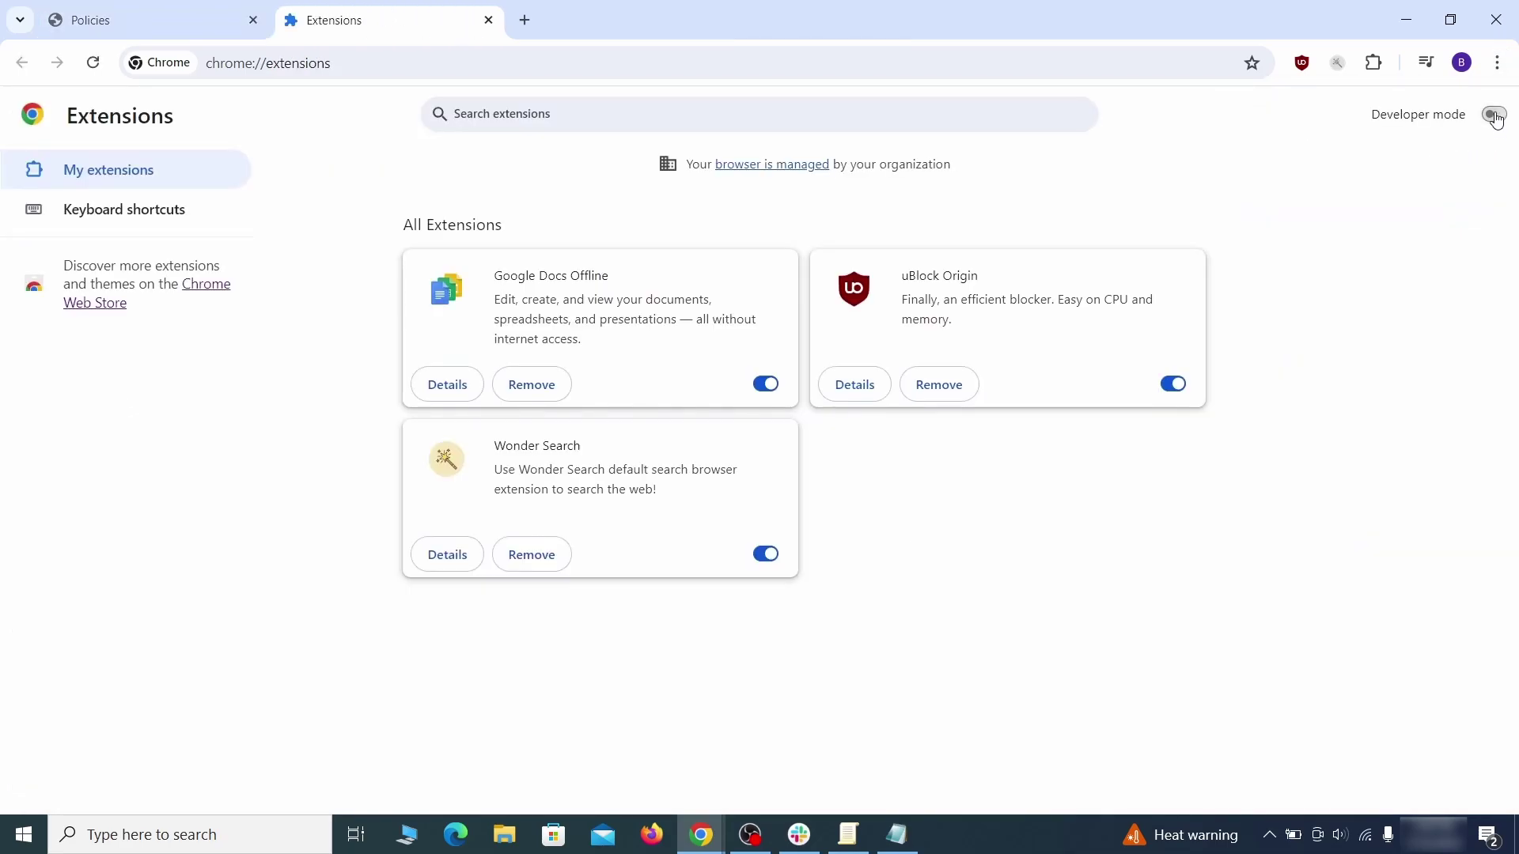
{"action": "left_click", "coordinate": [1494, 114]}
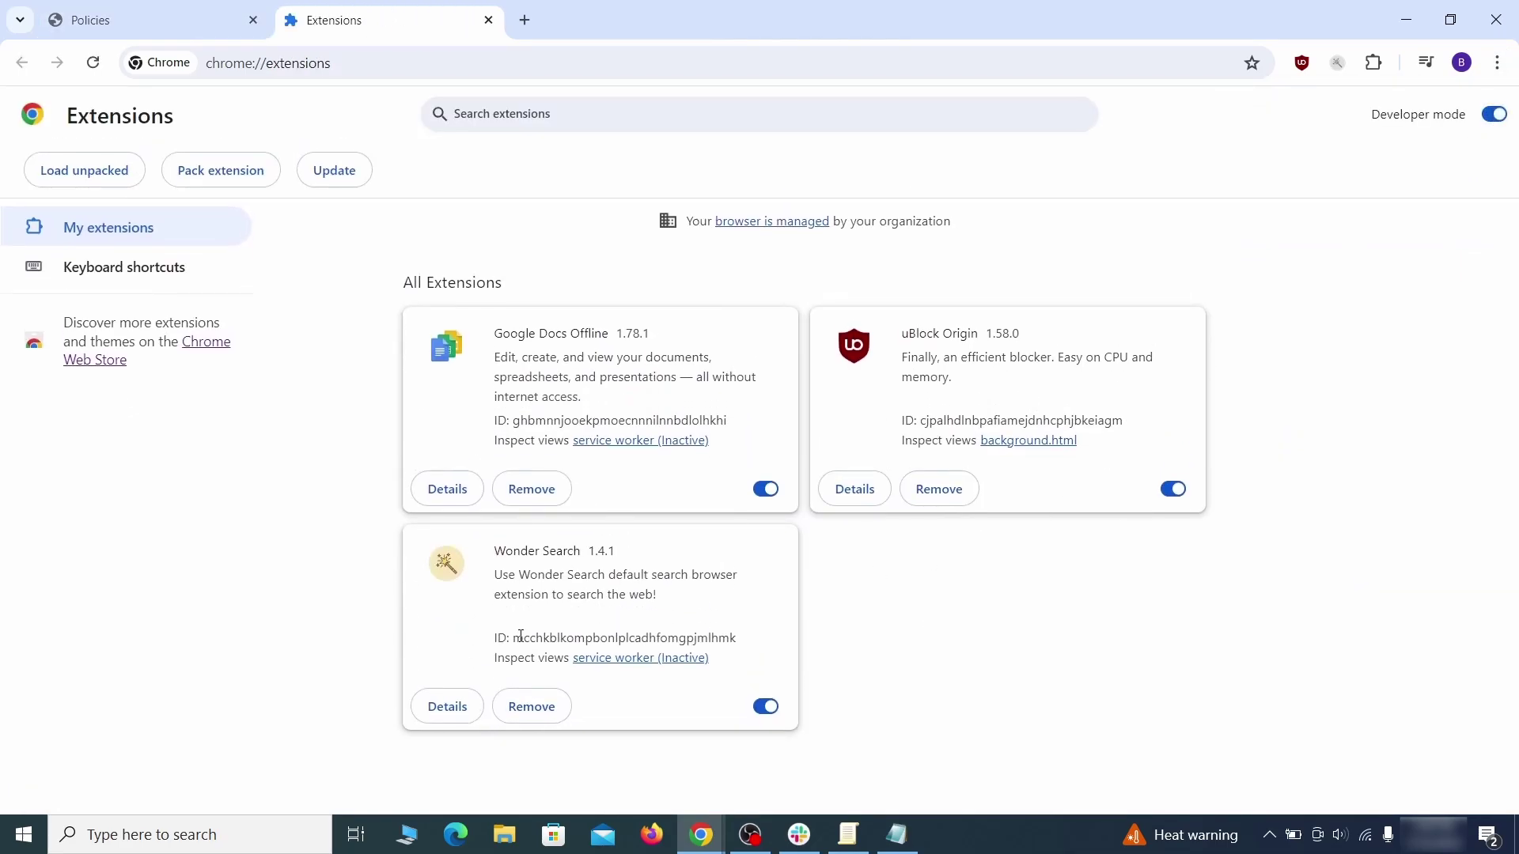
{"action": "right_click", "coordinate": [736, 638]}
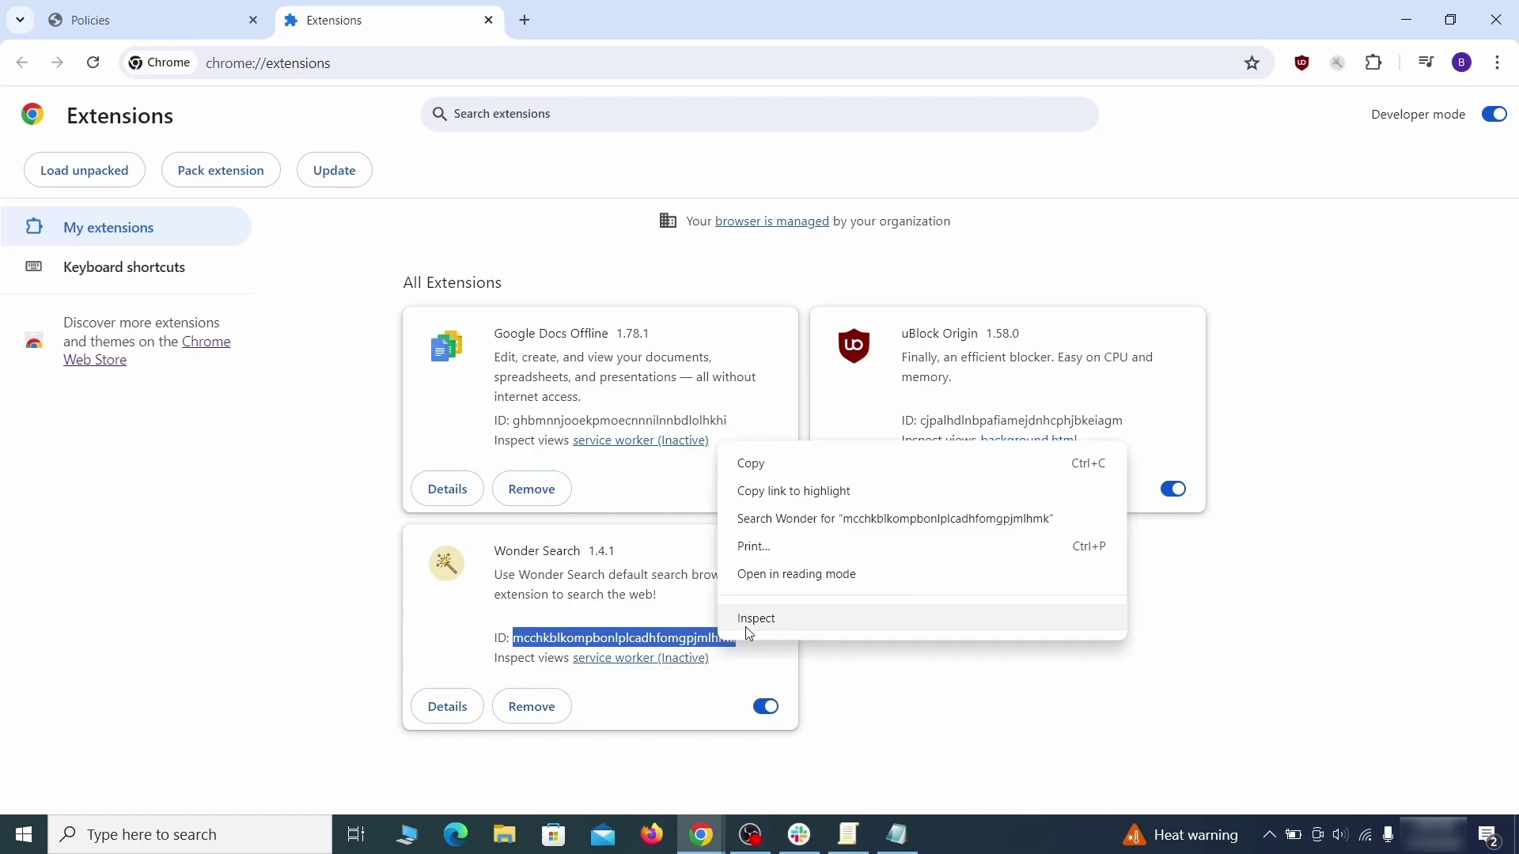
{"action": "left_click", "coordinate": [794, 464]}
{"action": "left_click", "coordinate": [1410, 21]}
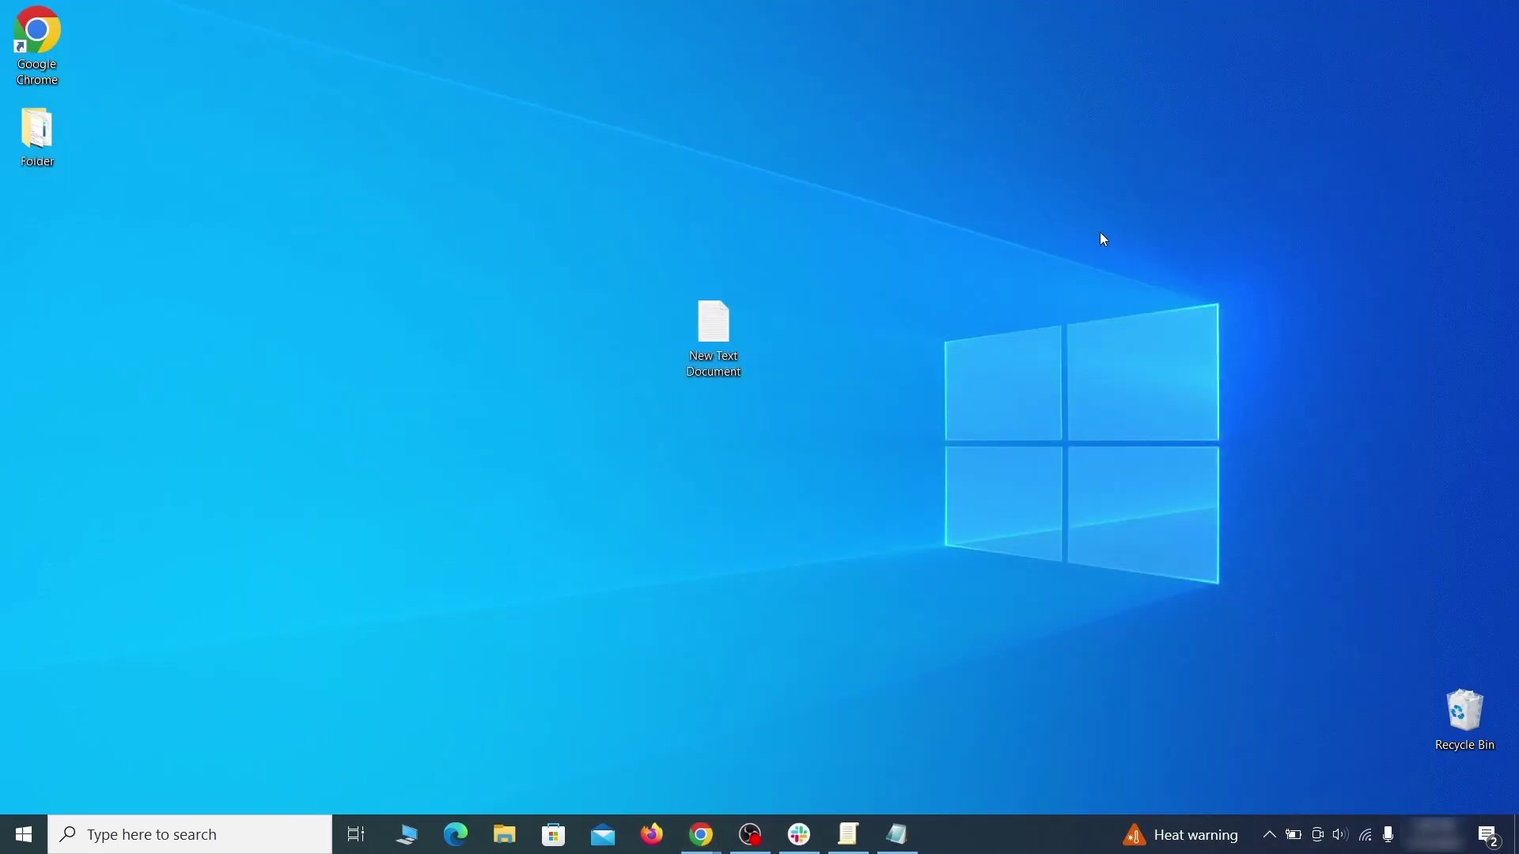
Paste the extension ID on a second note line, then launch Registry Editor as administrator
{"action": "left_click", "coordinate": [897, 834]}
{"action": "right_click", "coordinate": [449, 309]}
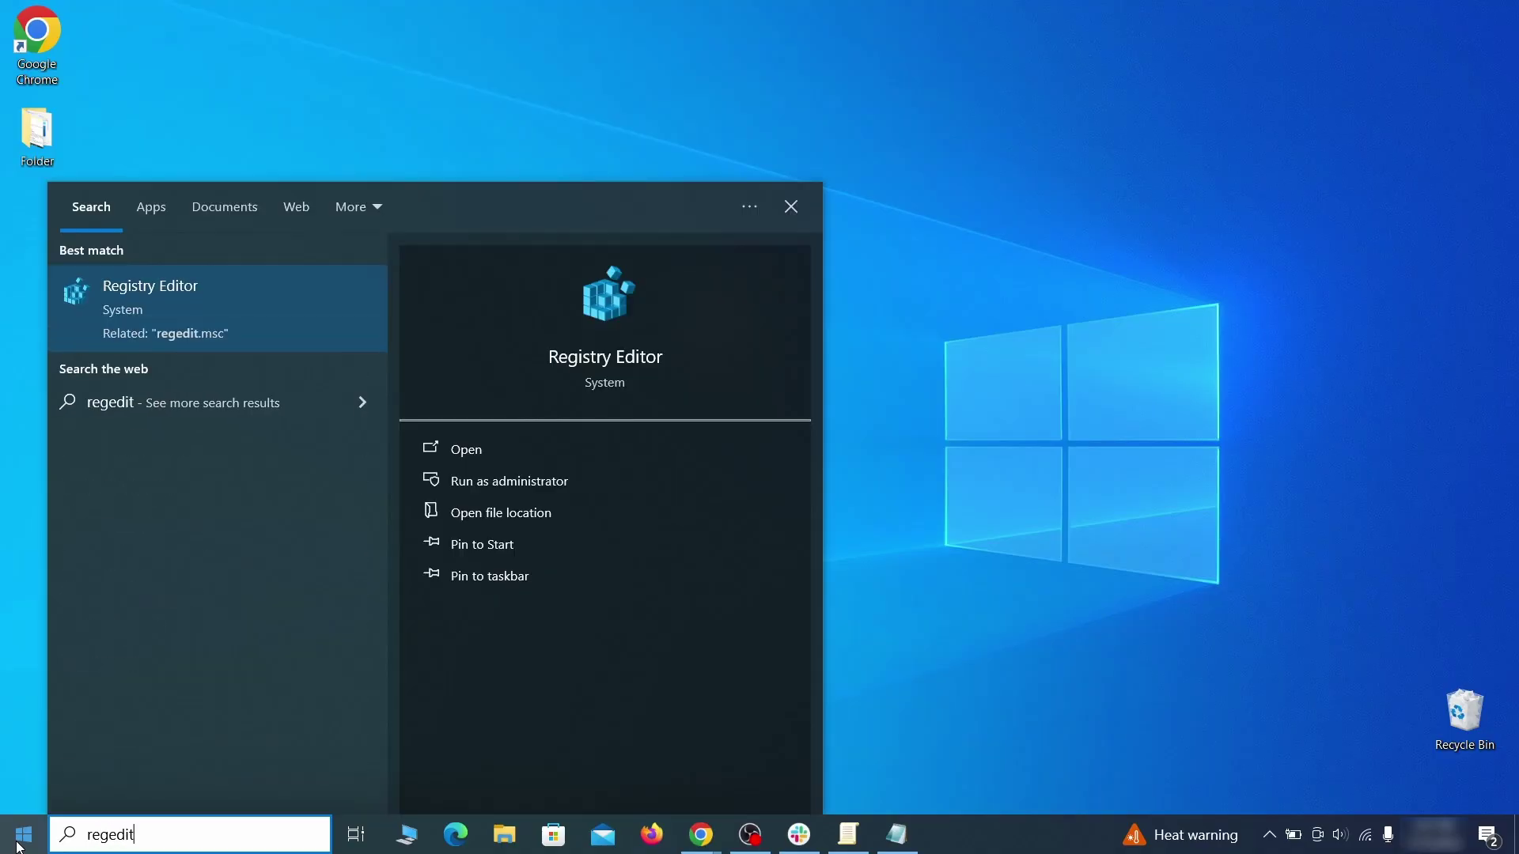
{"action": "right_click", "coordinate": [304, 301]}
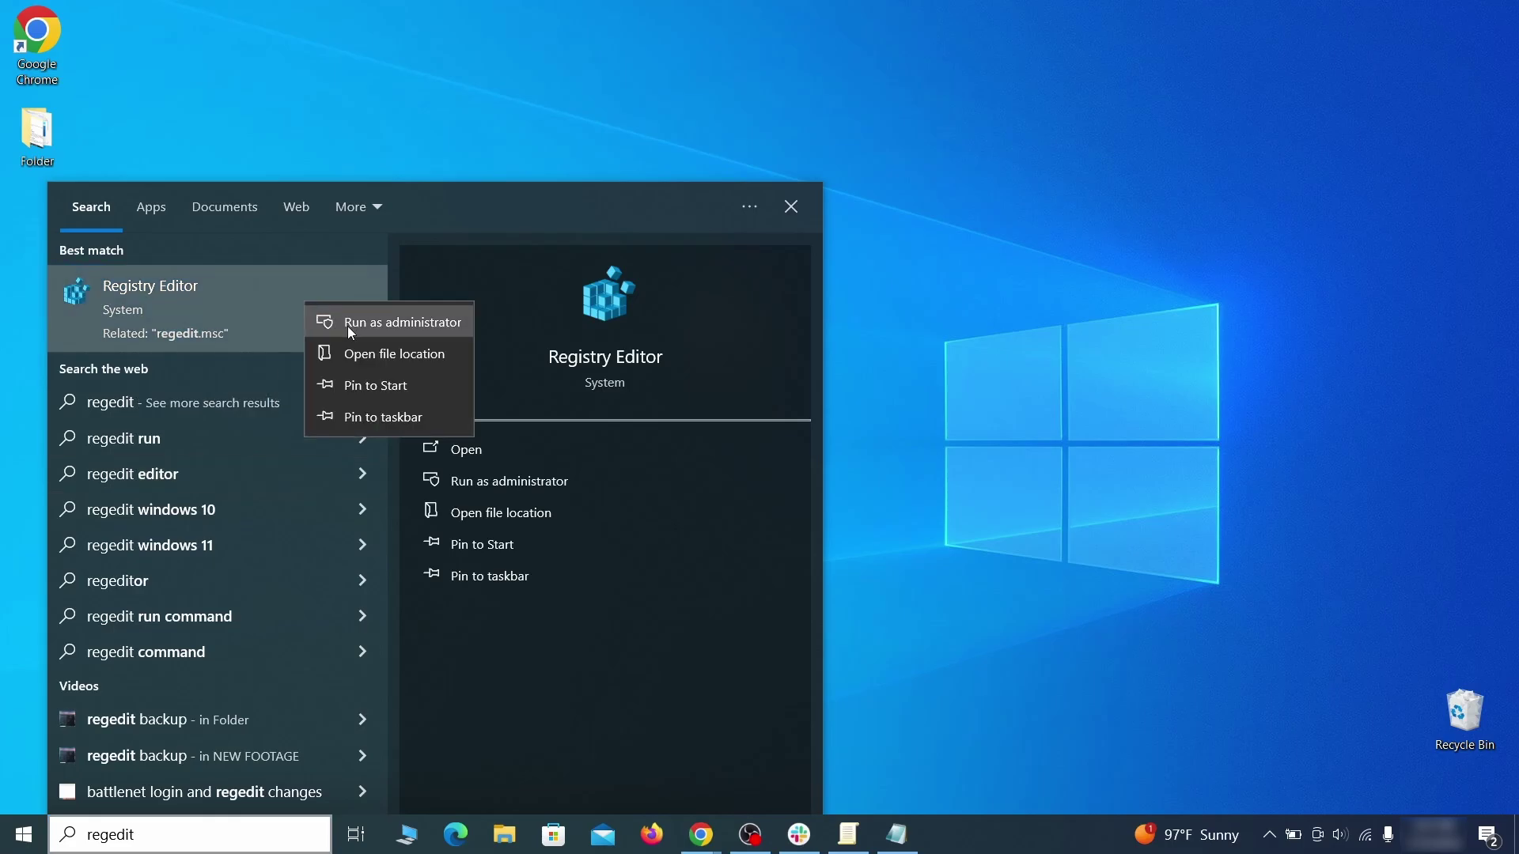
{"action": "left_click", "coordinate": [348, 326]}
Search the registry for the hijacked homepage value sdovheoncoighvoienoibnasd copied from the note
{"action": "key", "text": "ctrl+f"}
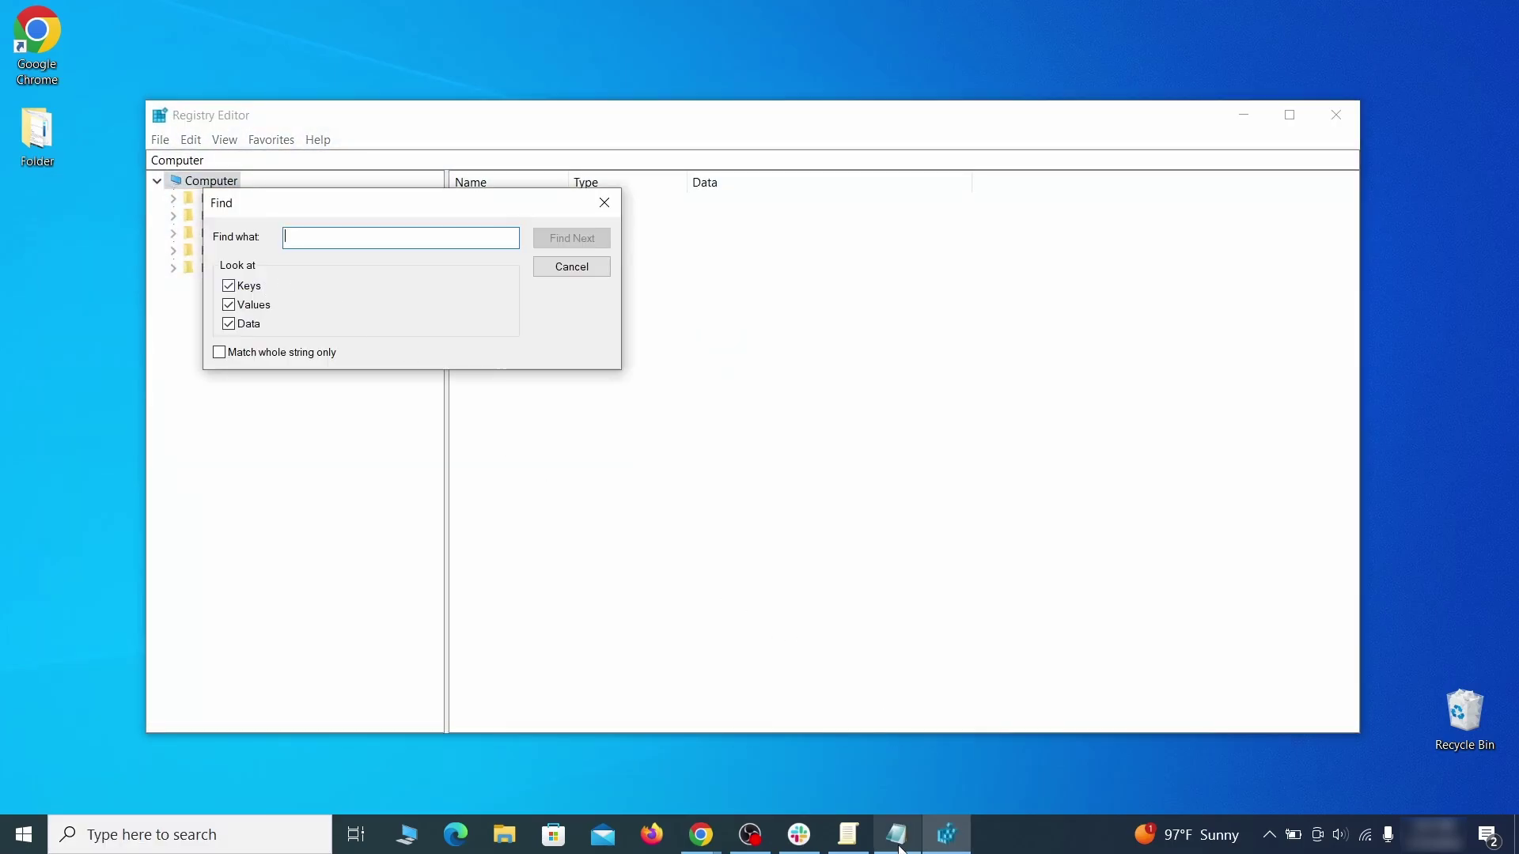
{"action": "left_click", "coordinate": [898, 835]}
{"action": "right_click", "coordinate": [291, 207]}
{"action": "left_click", "coordinate": [376, 270]}
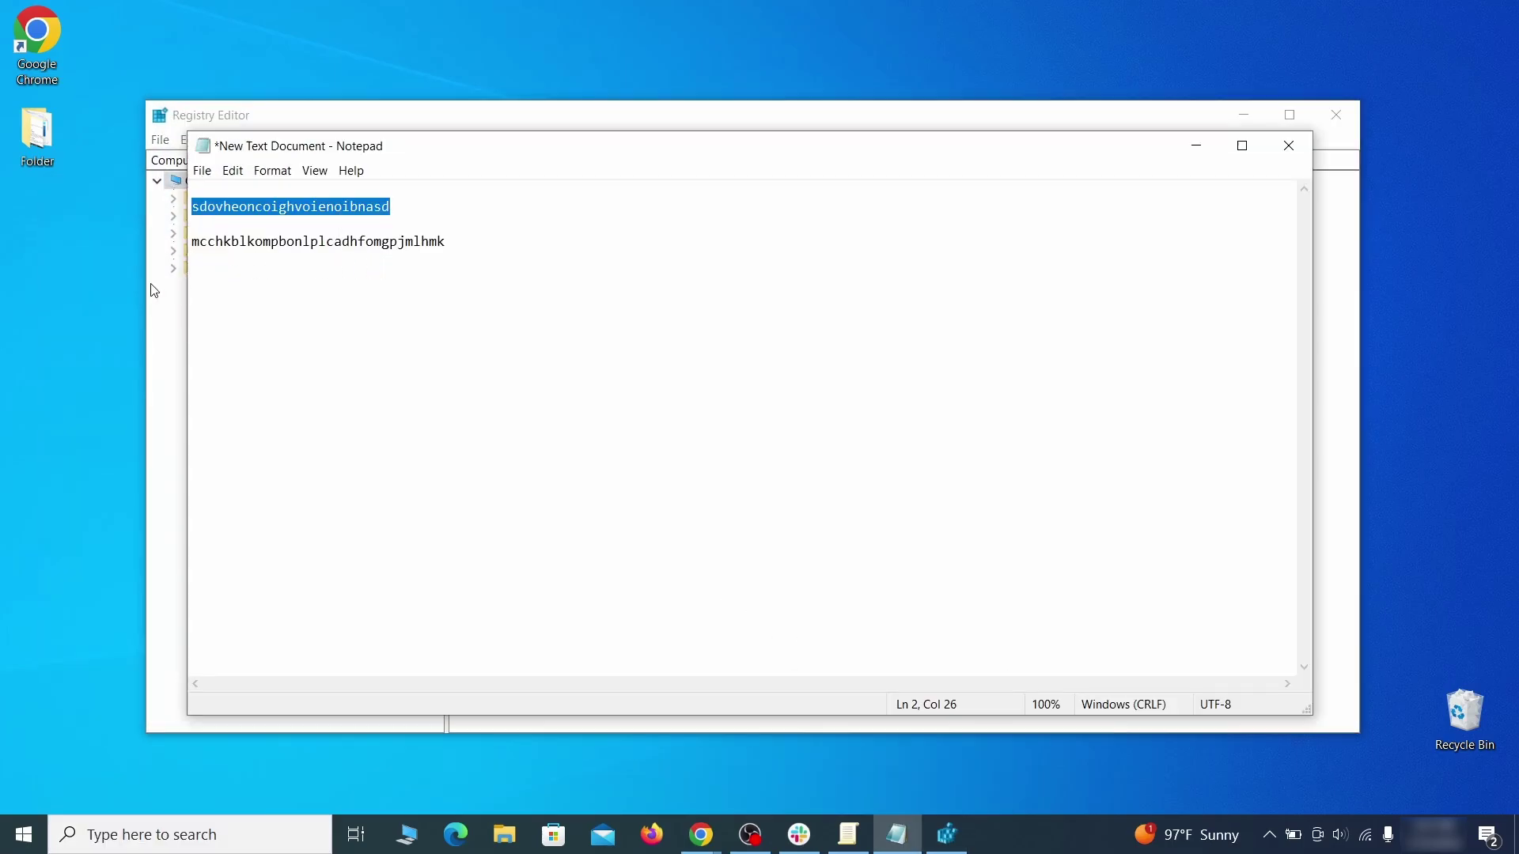
{"action": "left_click", "coordinate": [945, 834]}
{"action": "right_click", "coordinate": [344, 238]}
{"action": "left_click", "coordinate": [400, 318]}
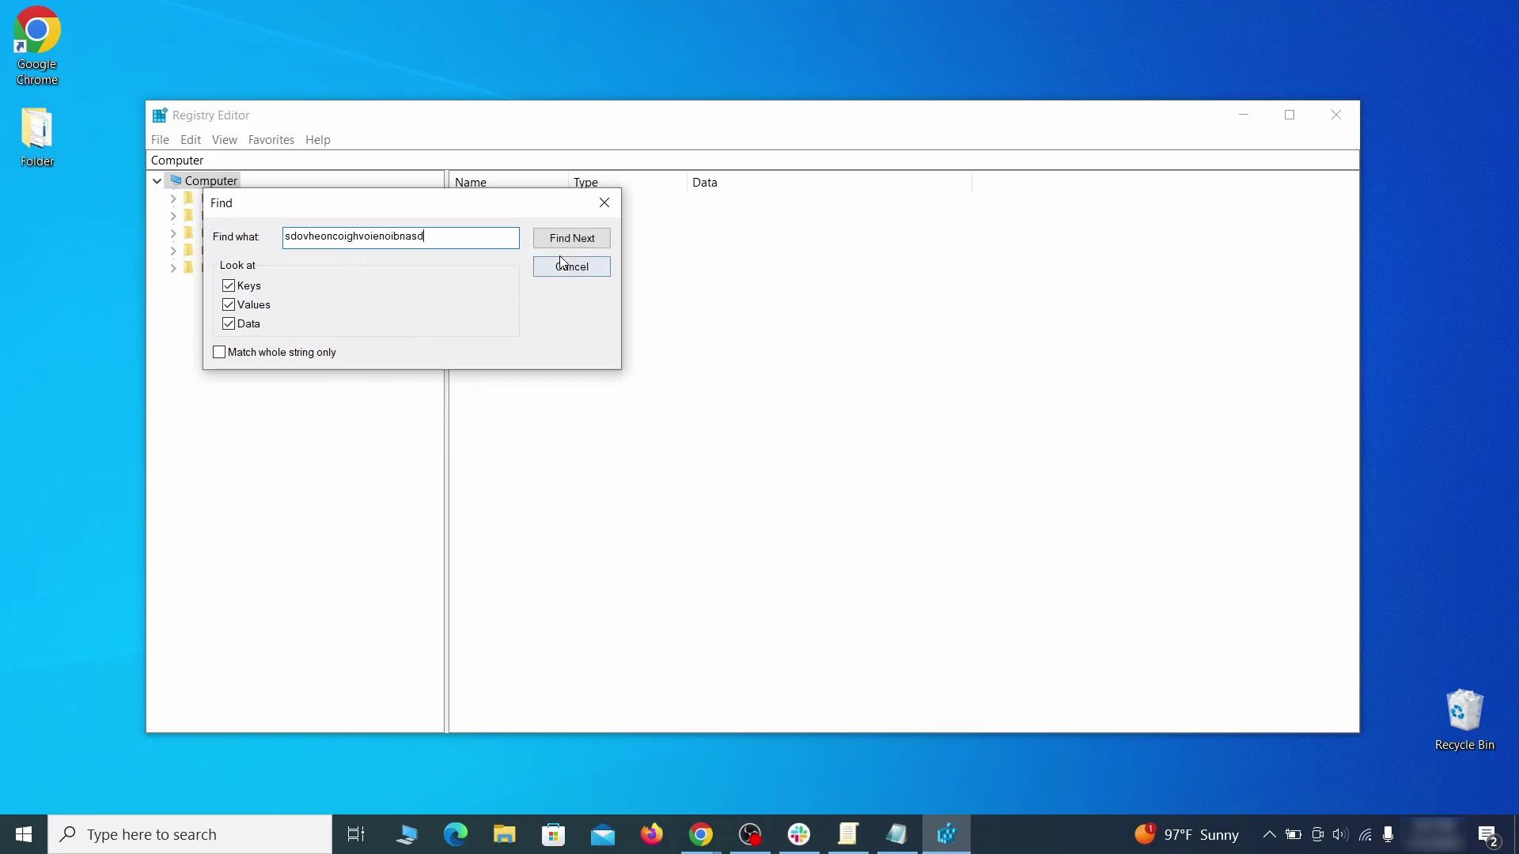
{"action": "left_click", "coordinate": [572, 239]}
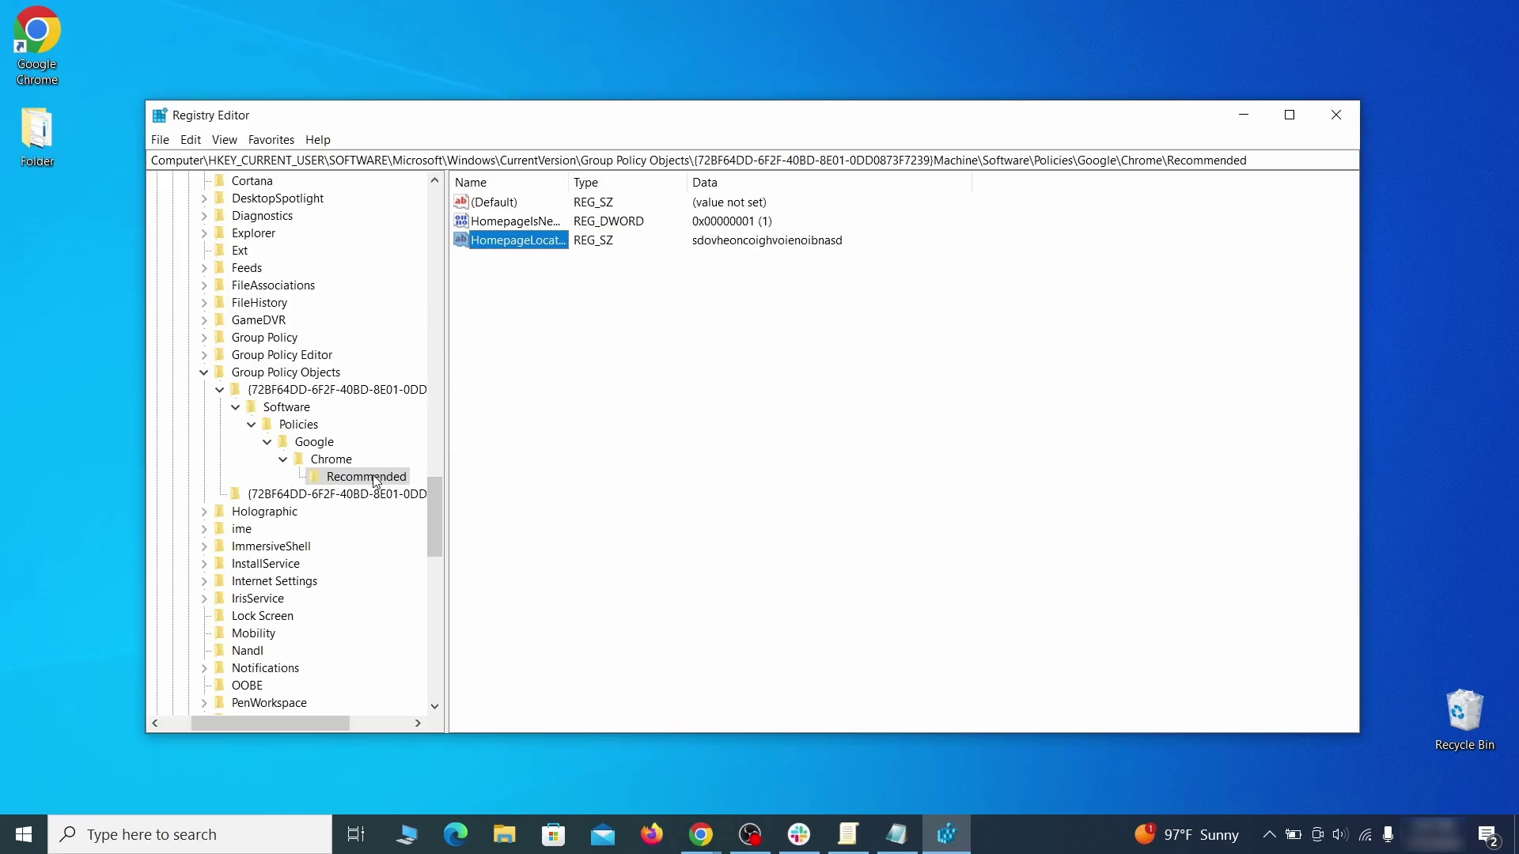
Delete the found Chrome Recommended policy key and confirm with Yes
{"action": "right_click", "coordinate": [367, 476]}
{"action": "left_click", "coordinate": [452, 551]}
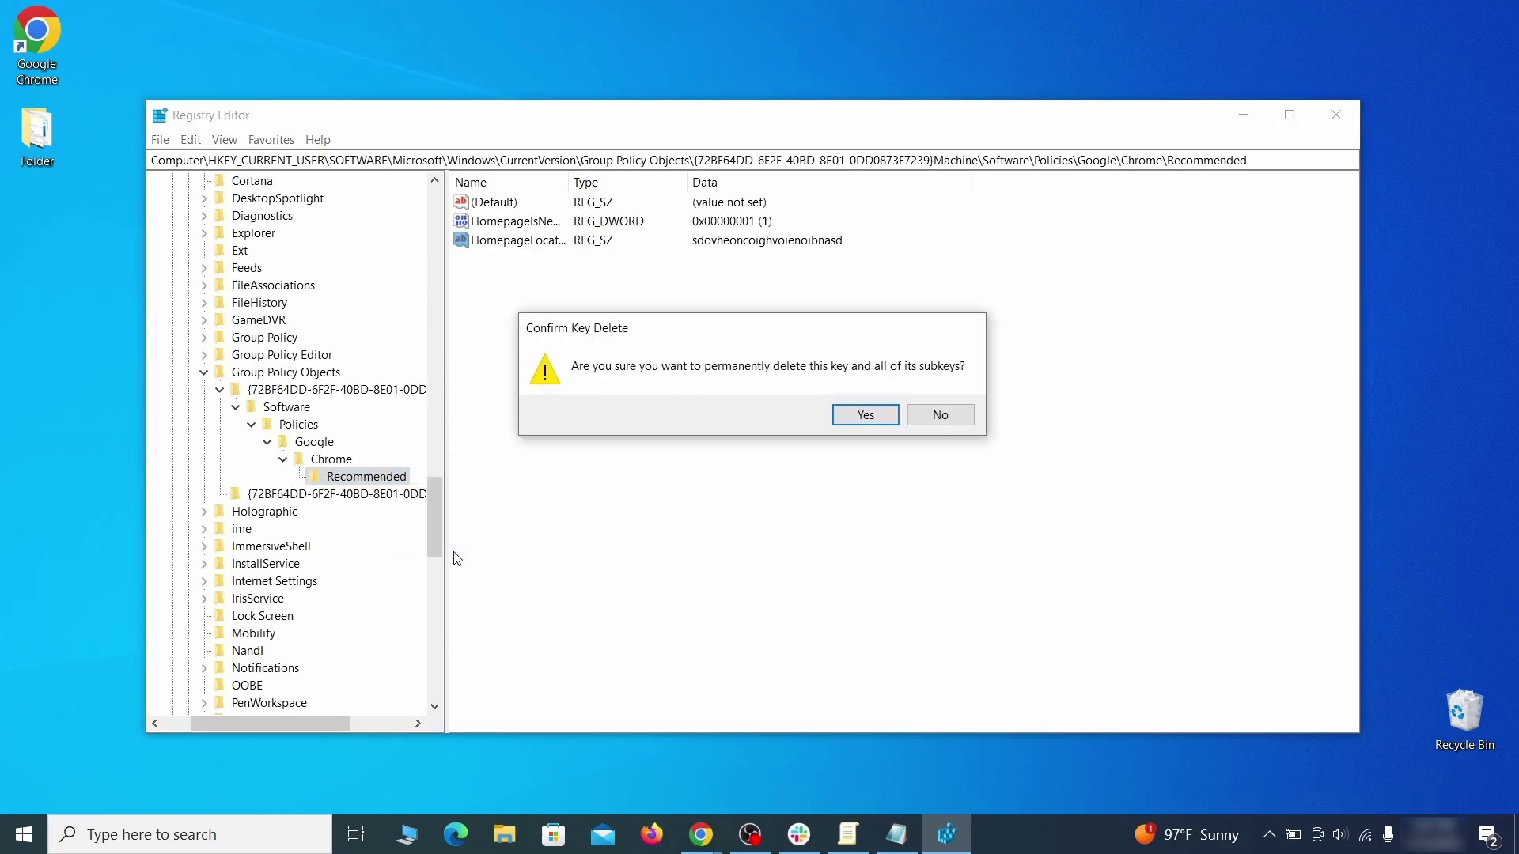
{"action": "left_click", "coordinate": [888, 417]}
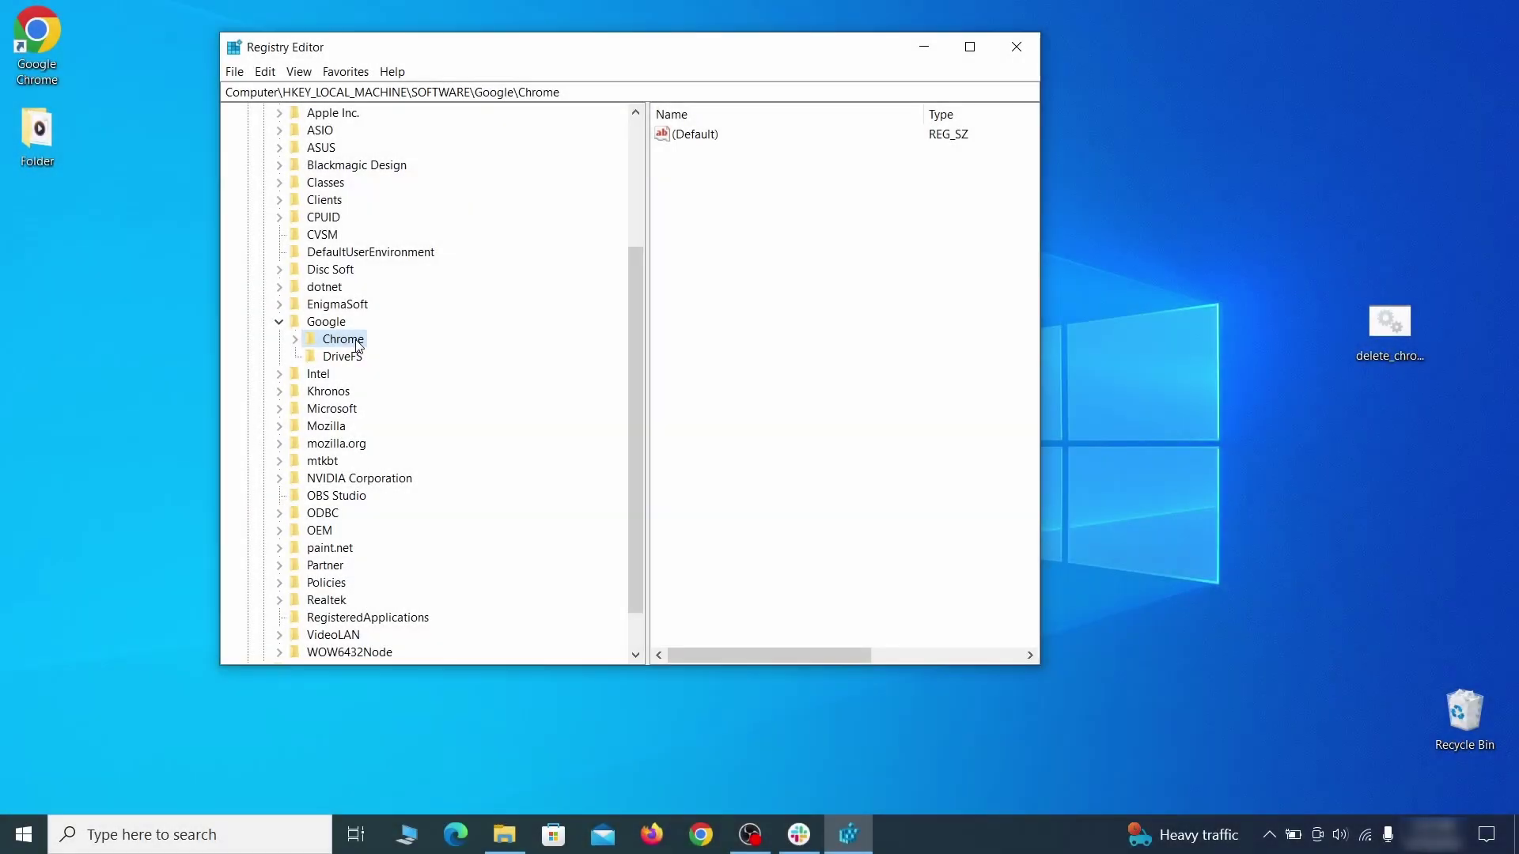
Attempt to delete the Chrome key under HKEY_LOCAL_MACHINE\SOFTWARE\Google and dismiss the deletion error
{"action": "right_click", "coordinate": [344, 340]}
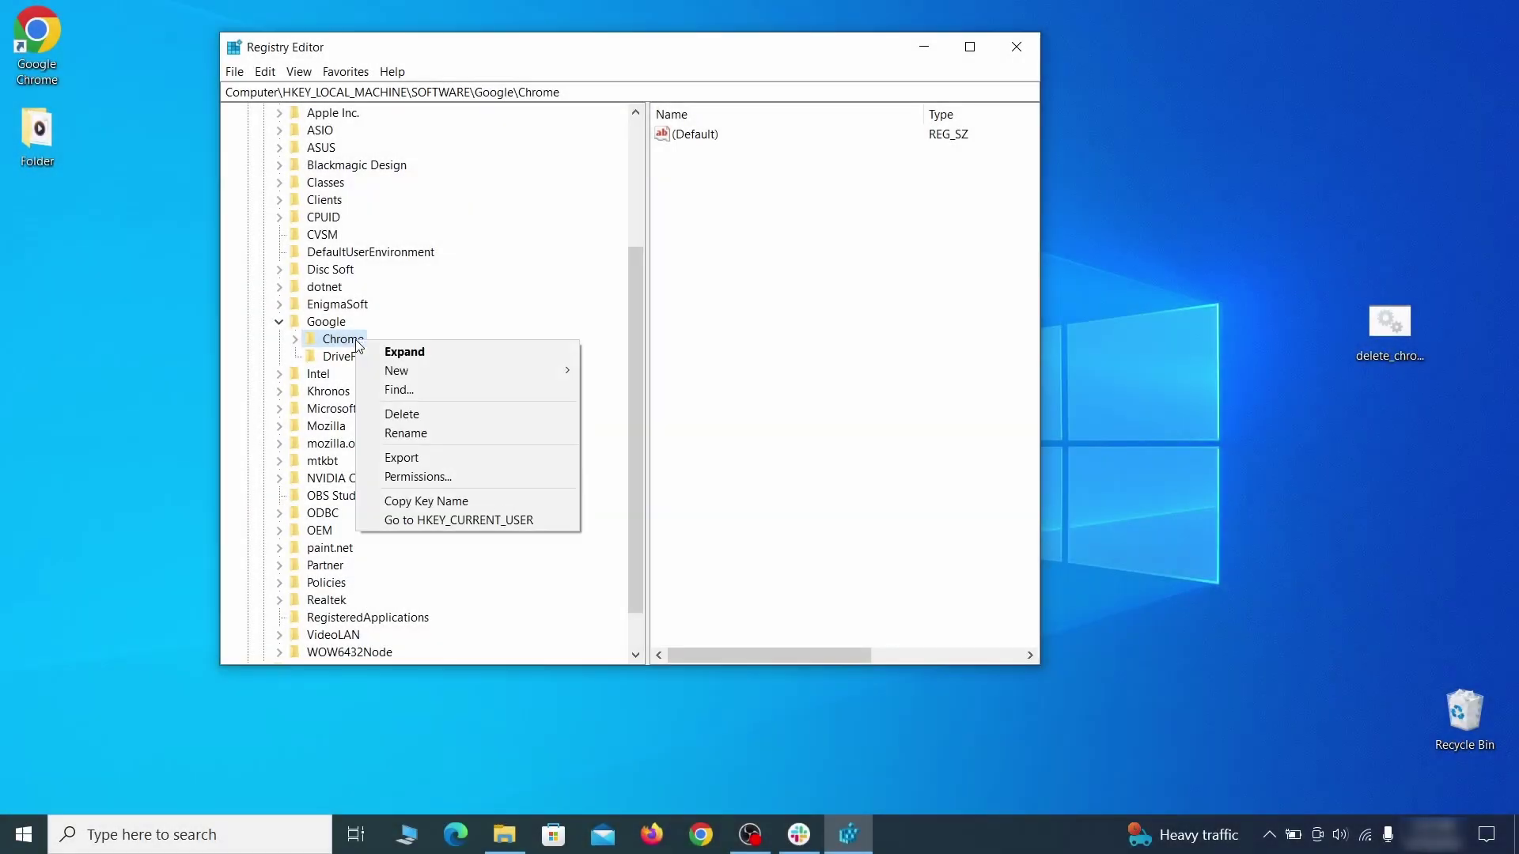
{"action": "left_click", "coordinate": [419, 417]}
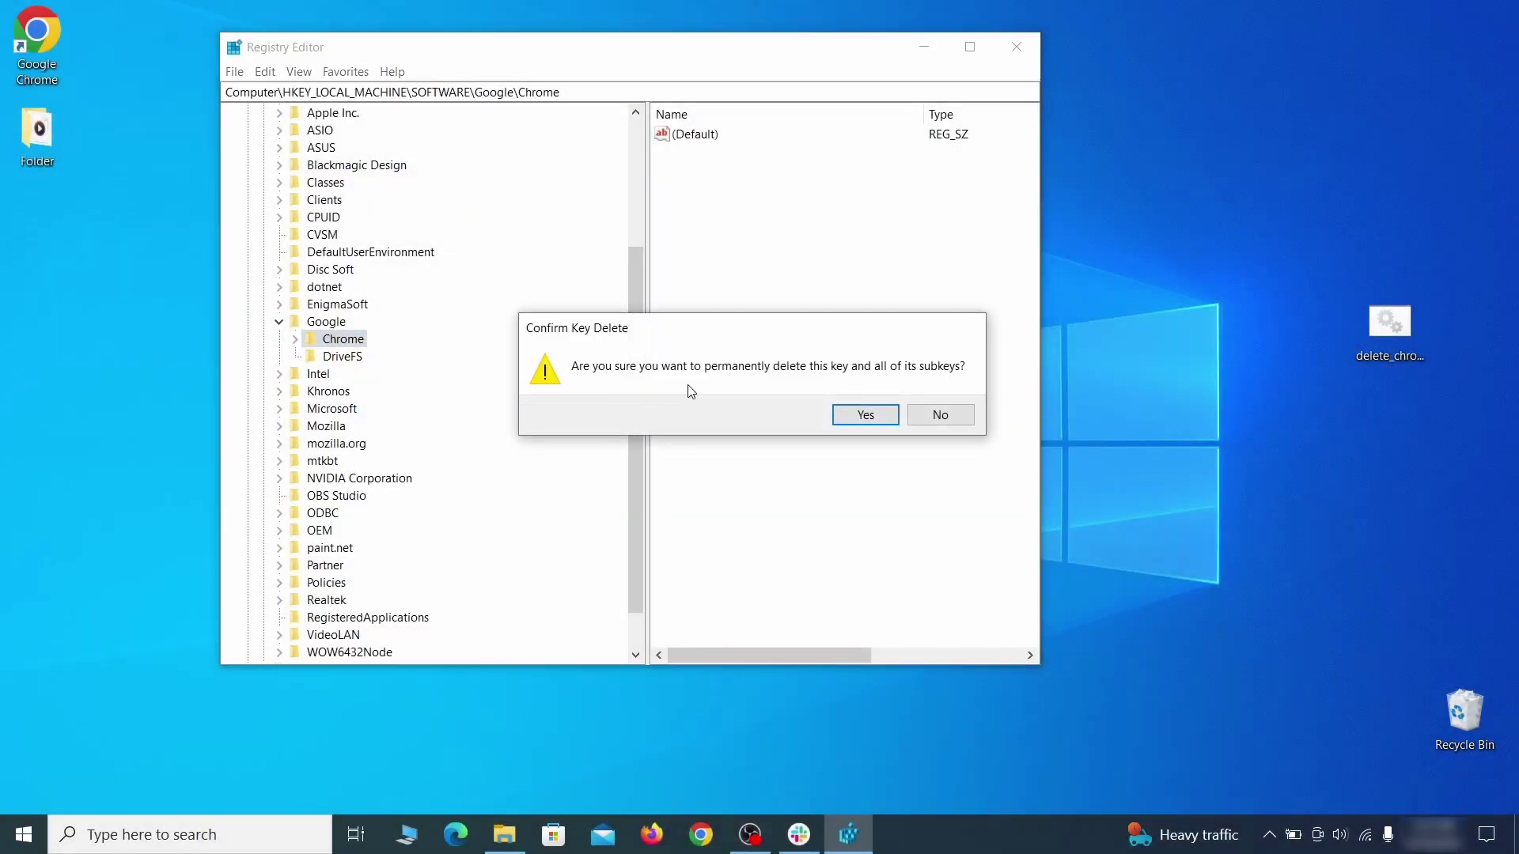
{"action": "left_click", "coordinate": [876, 414]}
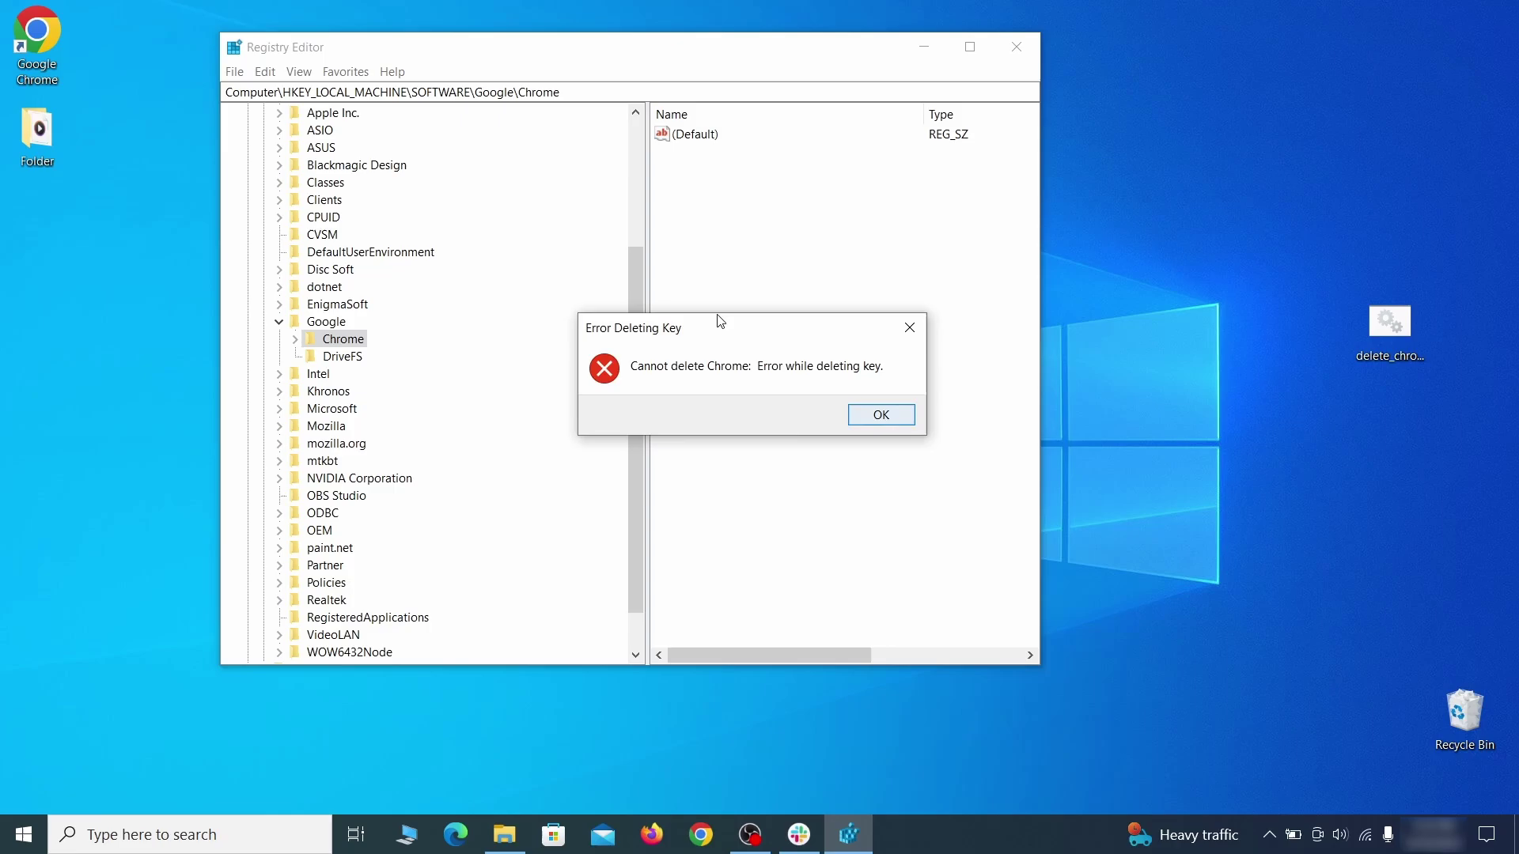
{"action": "left_click", "coordinate": [884, 415]}
Make Everyone the owner of the Chrome key with replaced child permissions via Advanced security settings
{"action": "right_click", "coordinate": [356, 340]}
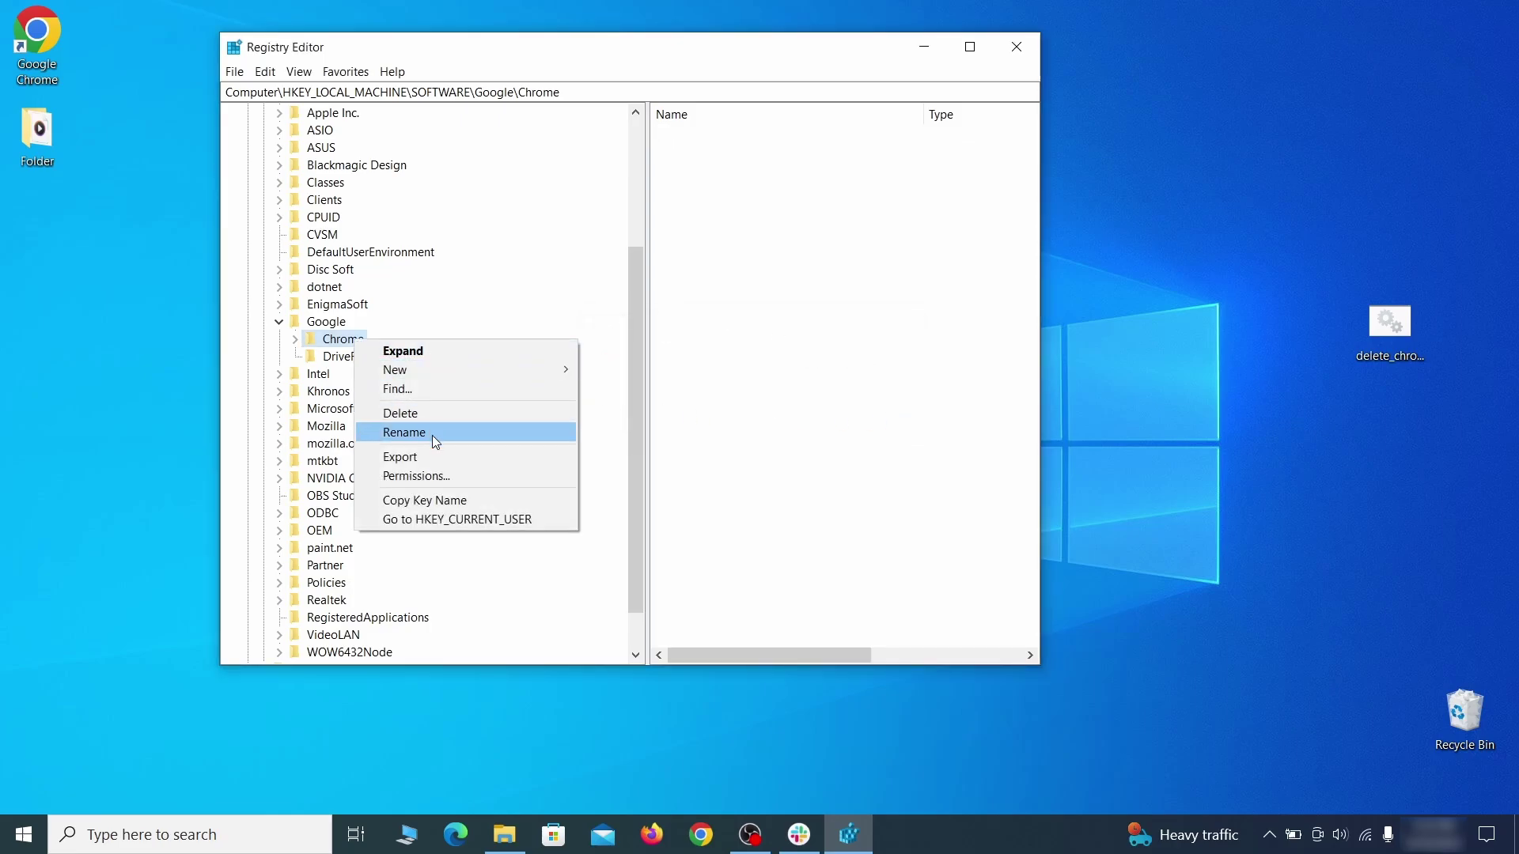
{"action": "left_click", "coordinate": [450, 475]}
{"action": "left_click", "coordinate": [550, 465]}
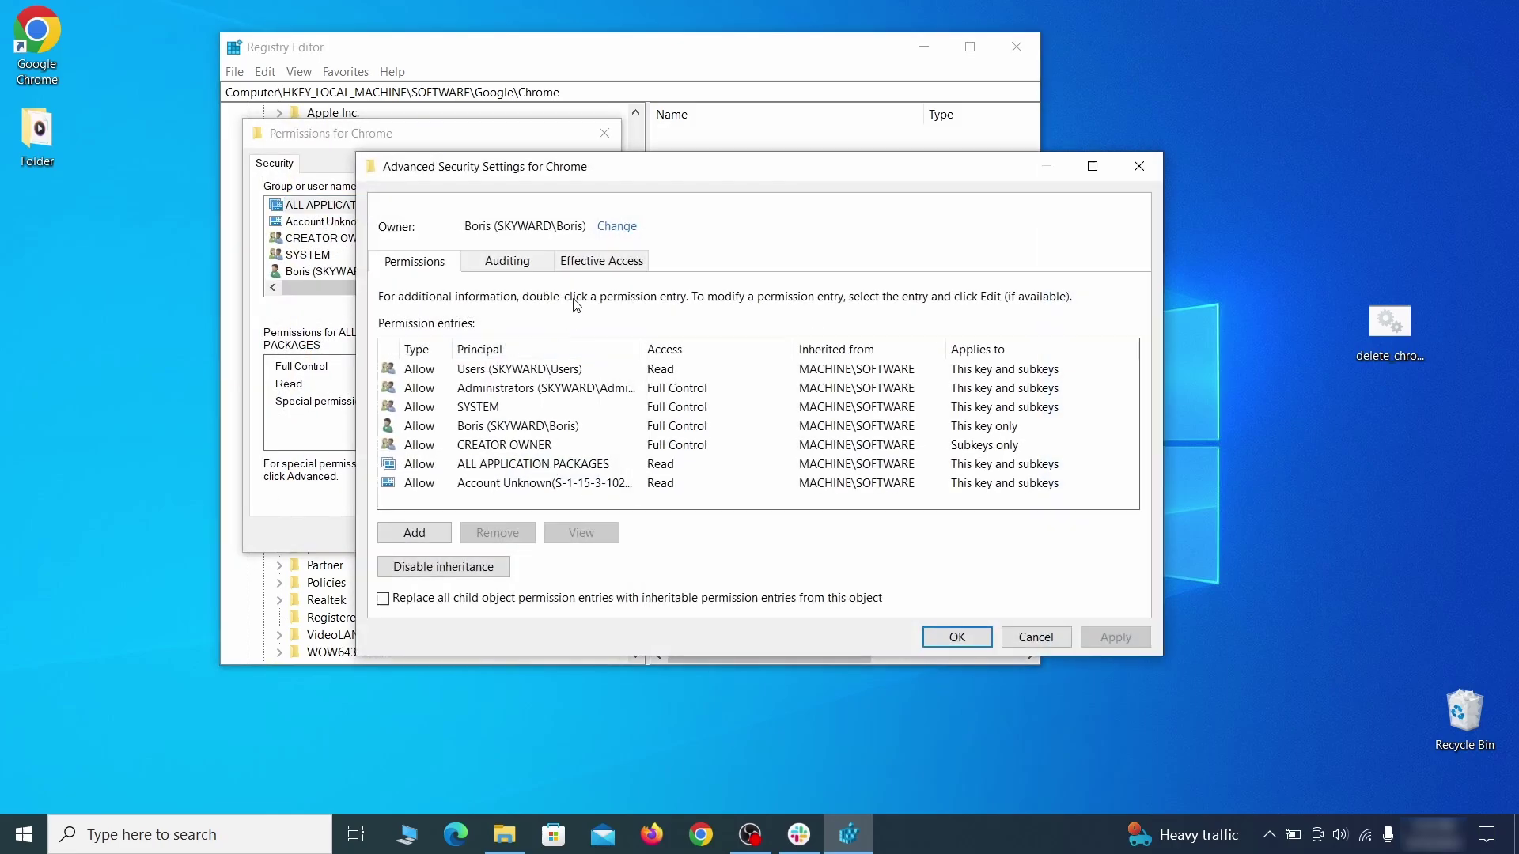
{"action": "left_click", "coordinate": [614, 229]}
{"action": "type", "text": "Everyone"}
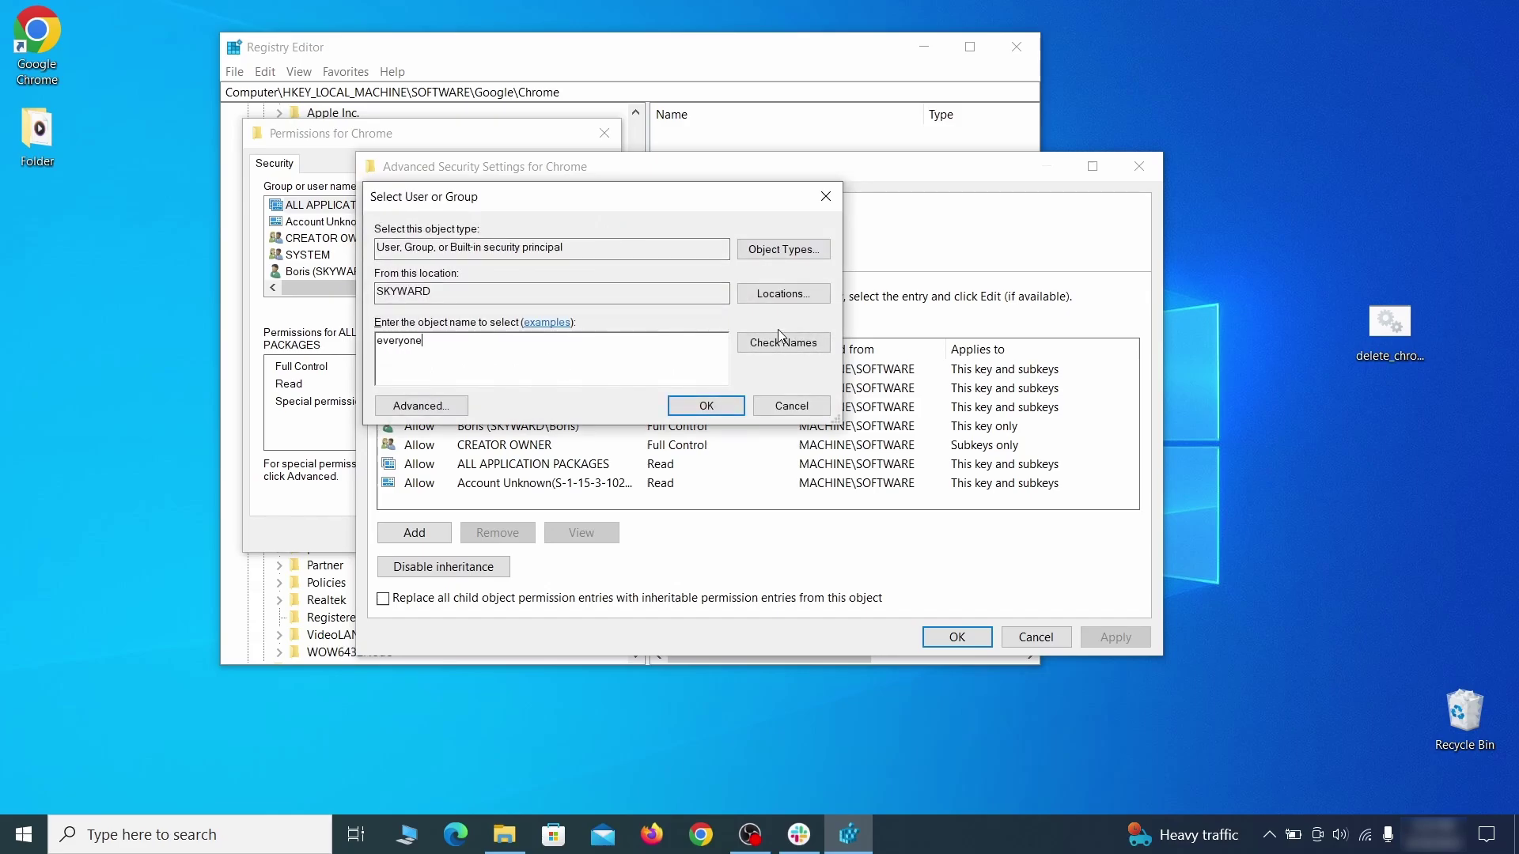
{"action": "left_click", "coordinate": [709, 406]}
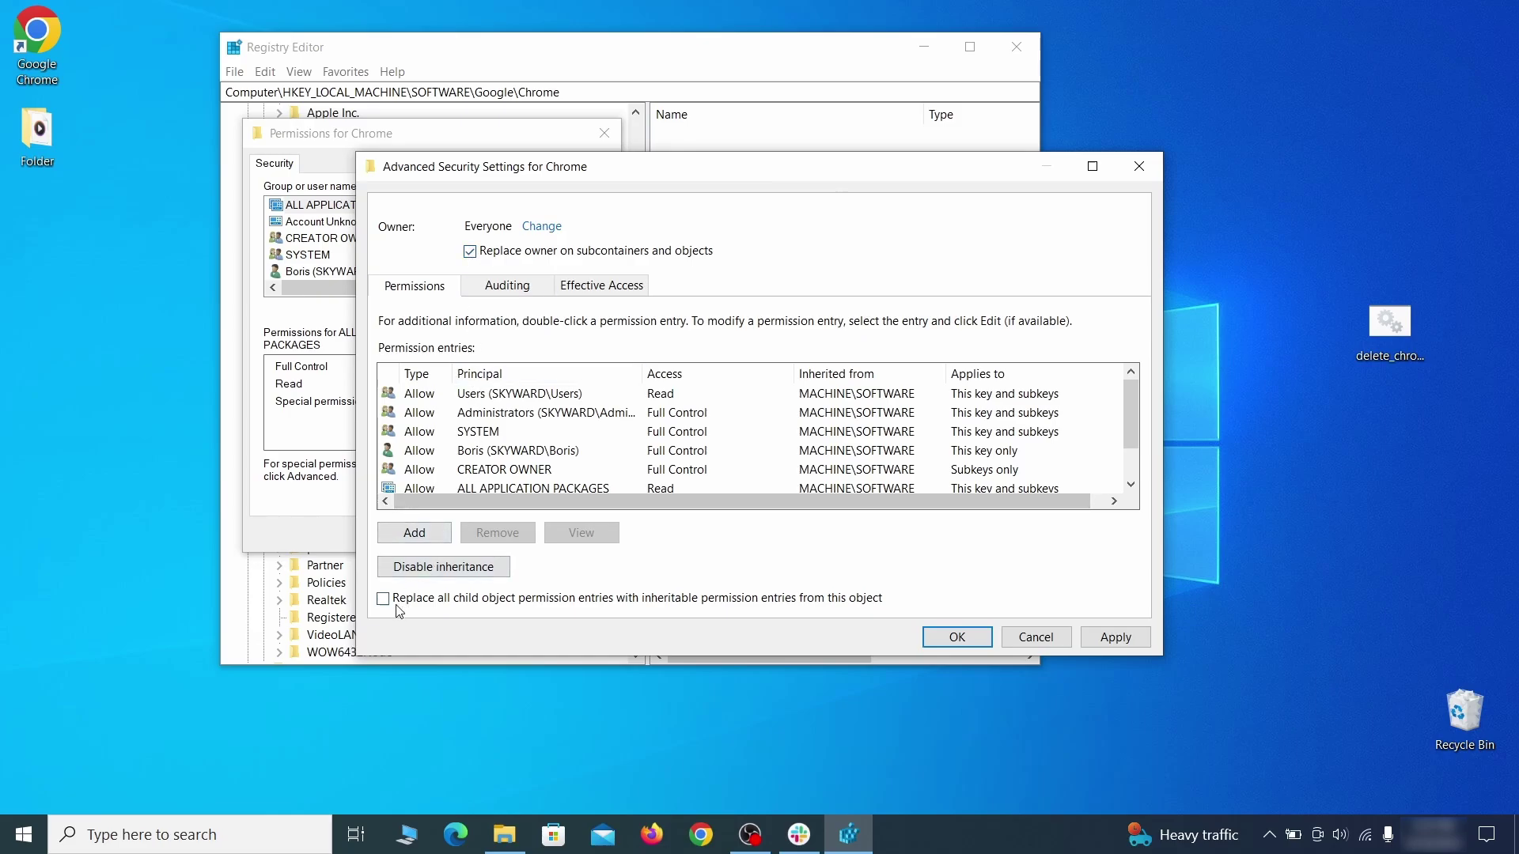
{"action": "left_click", "coordinate": [1116, 638]}
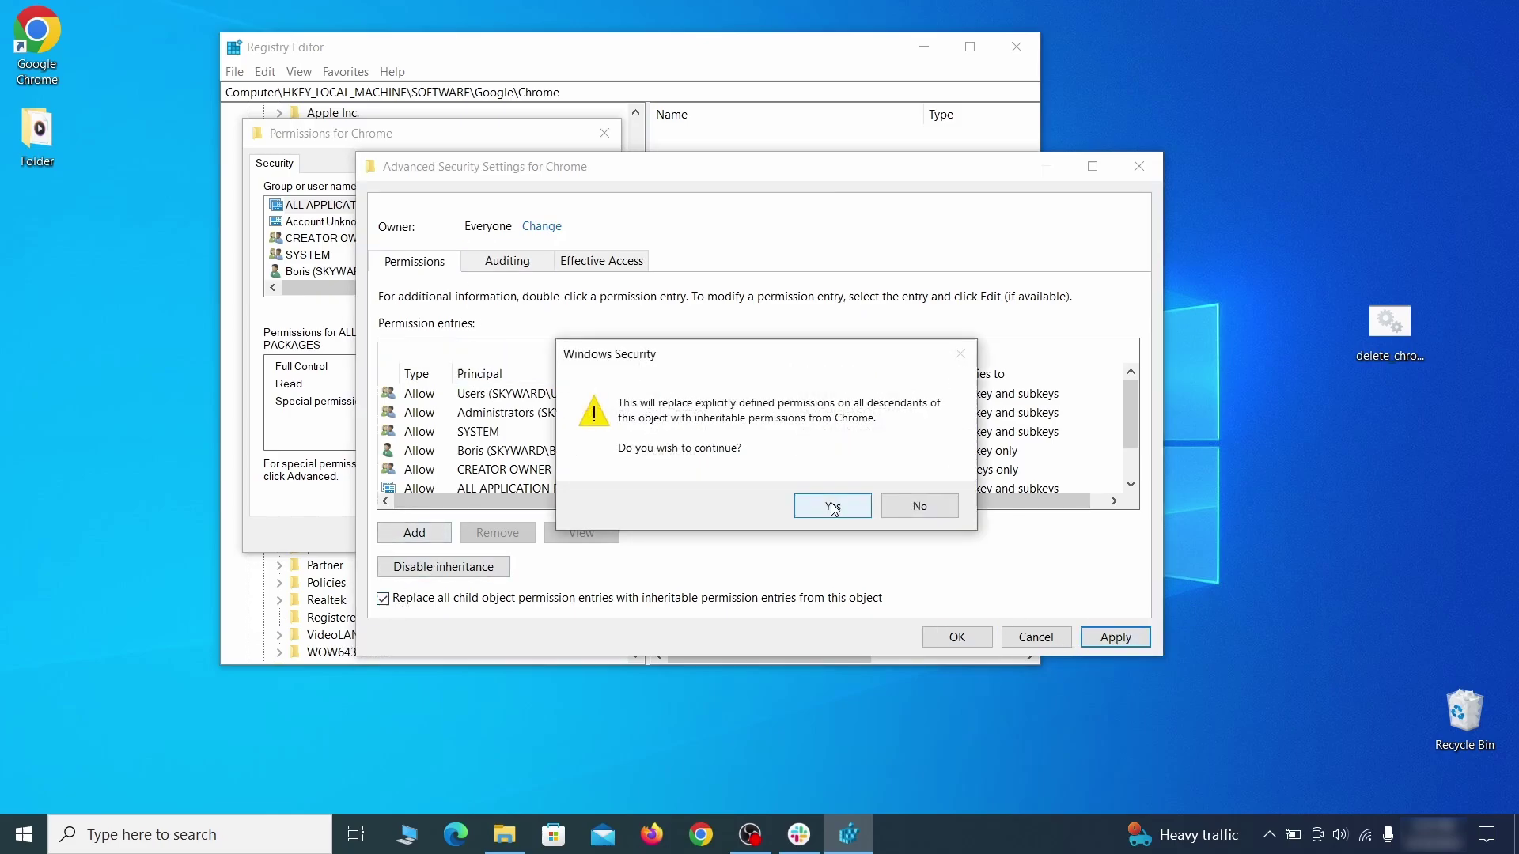
{"action": "left_click", "coordinate": [831, 507]}
{"action": "left_click", "coordinate": [956, 637]}
{"action": "left_click", "coordinate": [393, 533]}
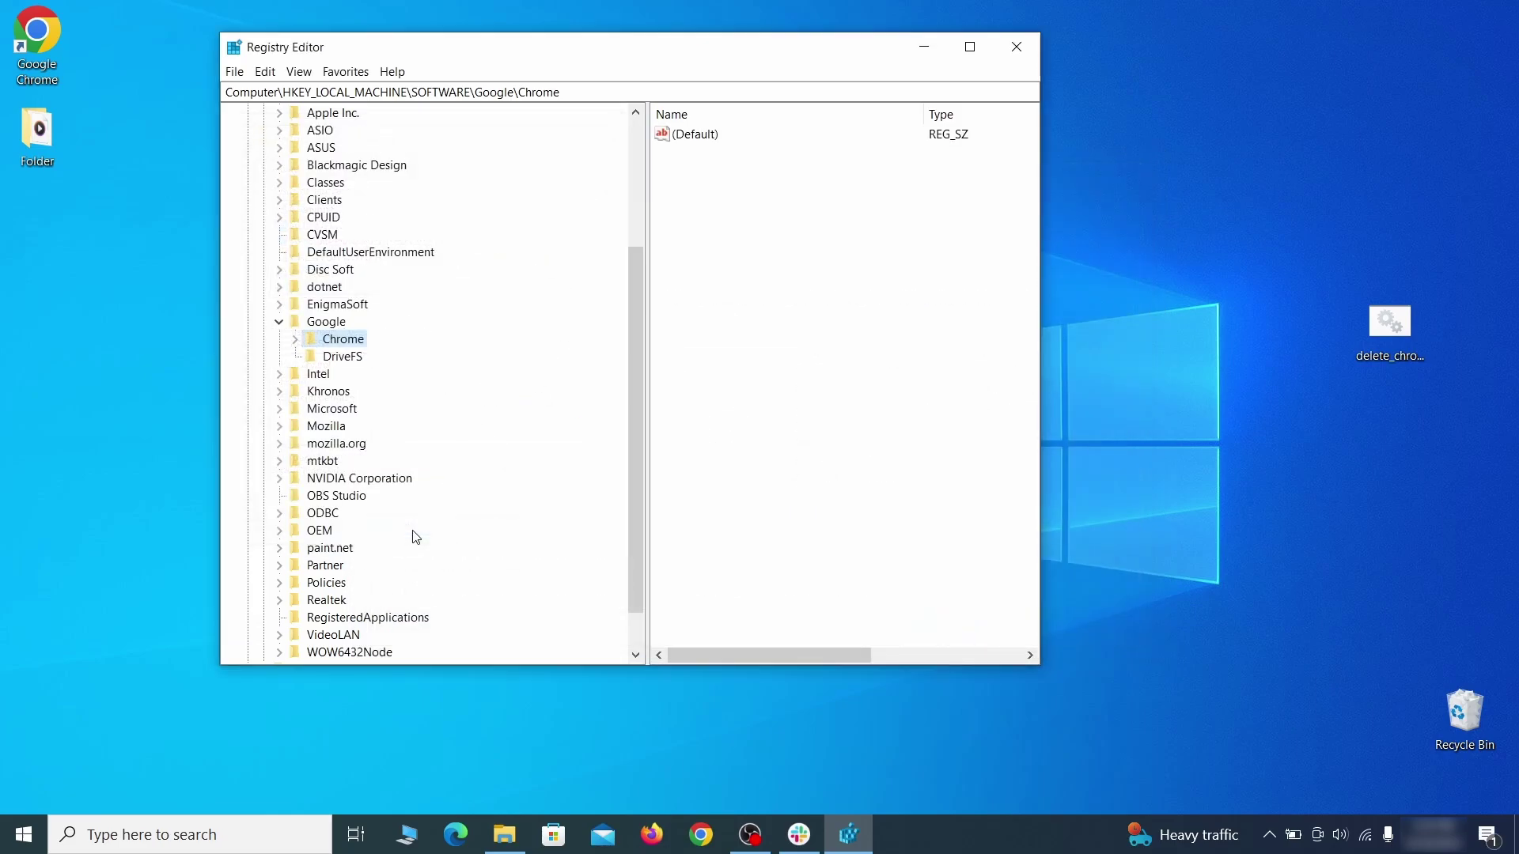
Delete the Chrome policy key and confirm, leaving only DriveFS under Google
{"action": "right_click", "coordinate": [343, 340]}
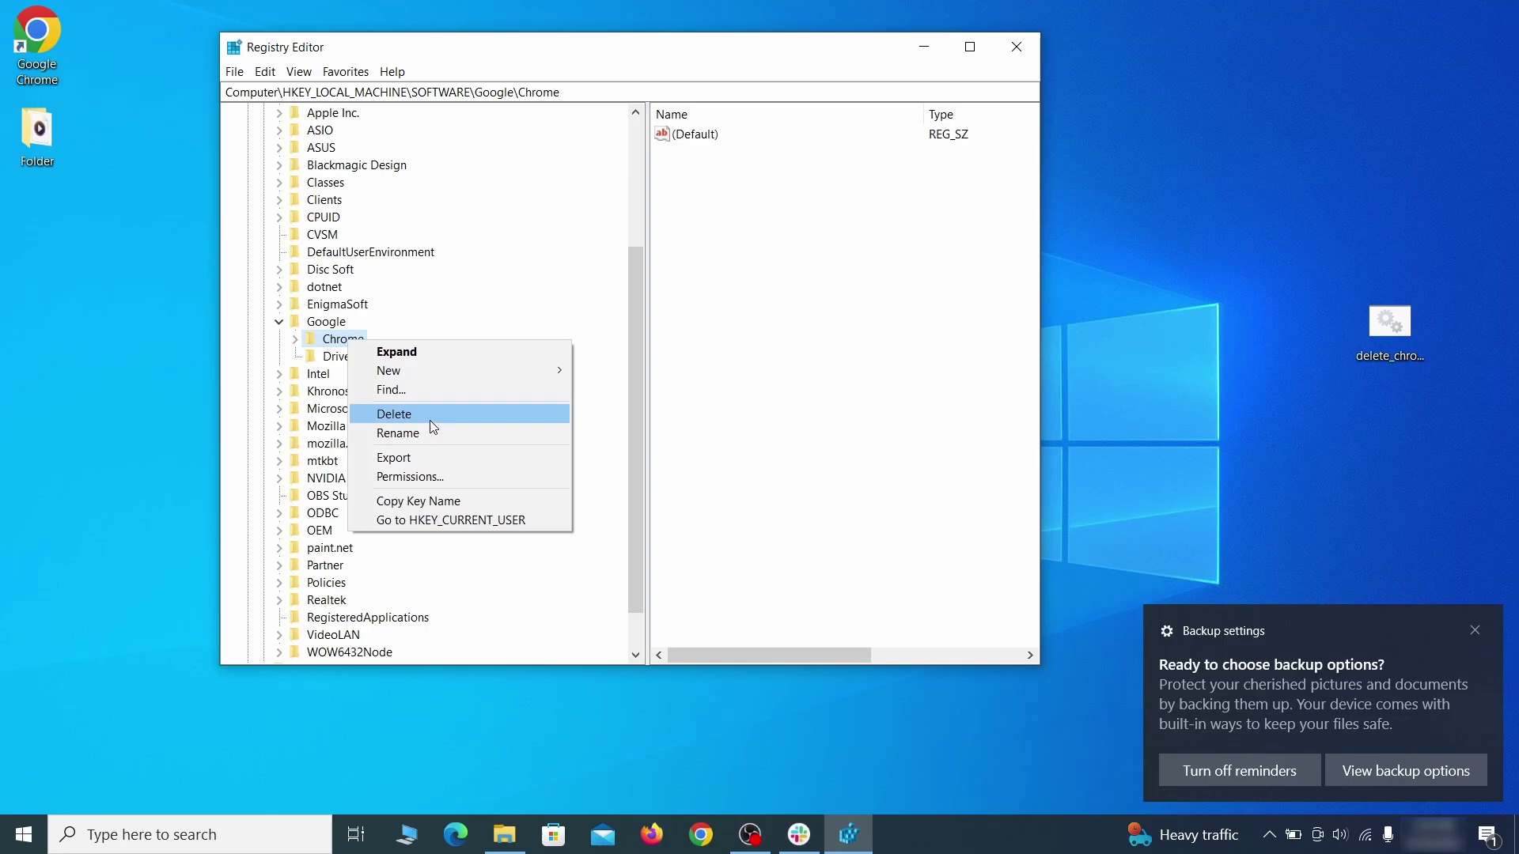
{"action": "left_click", "coordinate": [430, 421]}
{"action": "left_click", "coordinate": [866, 418]}
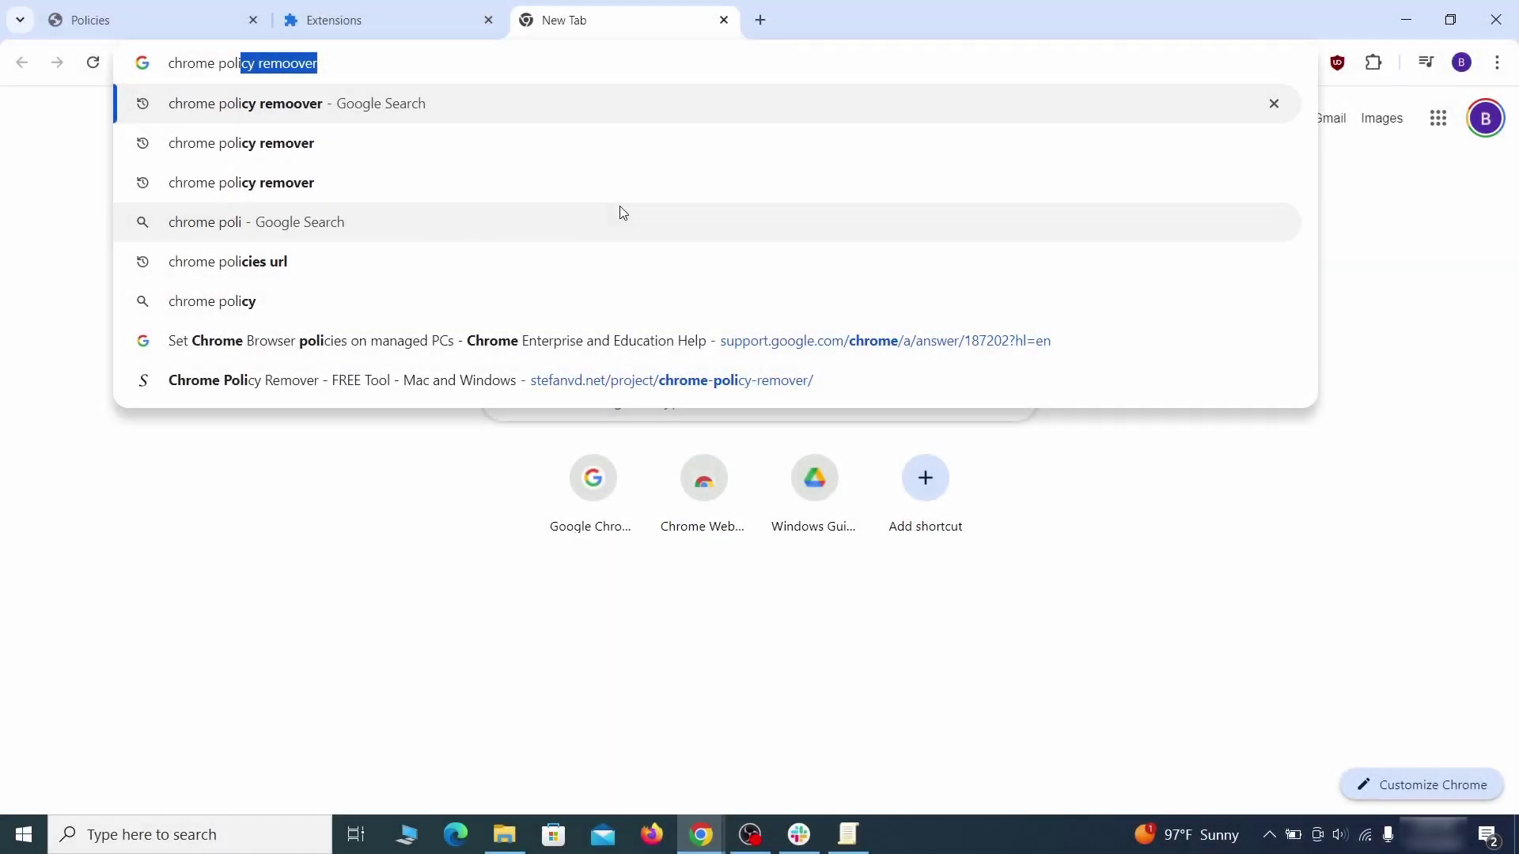
{"action": "type", "text": "y rem"}
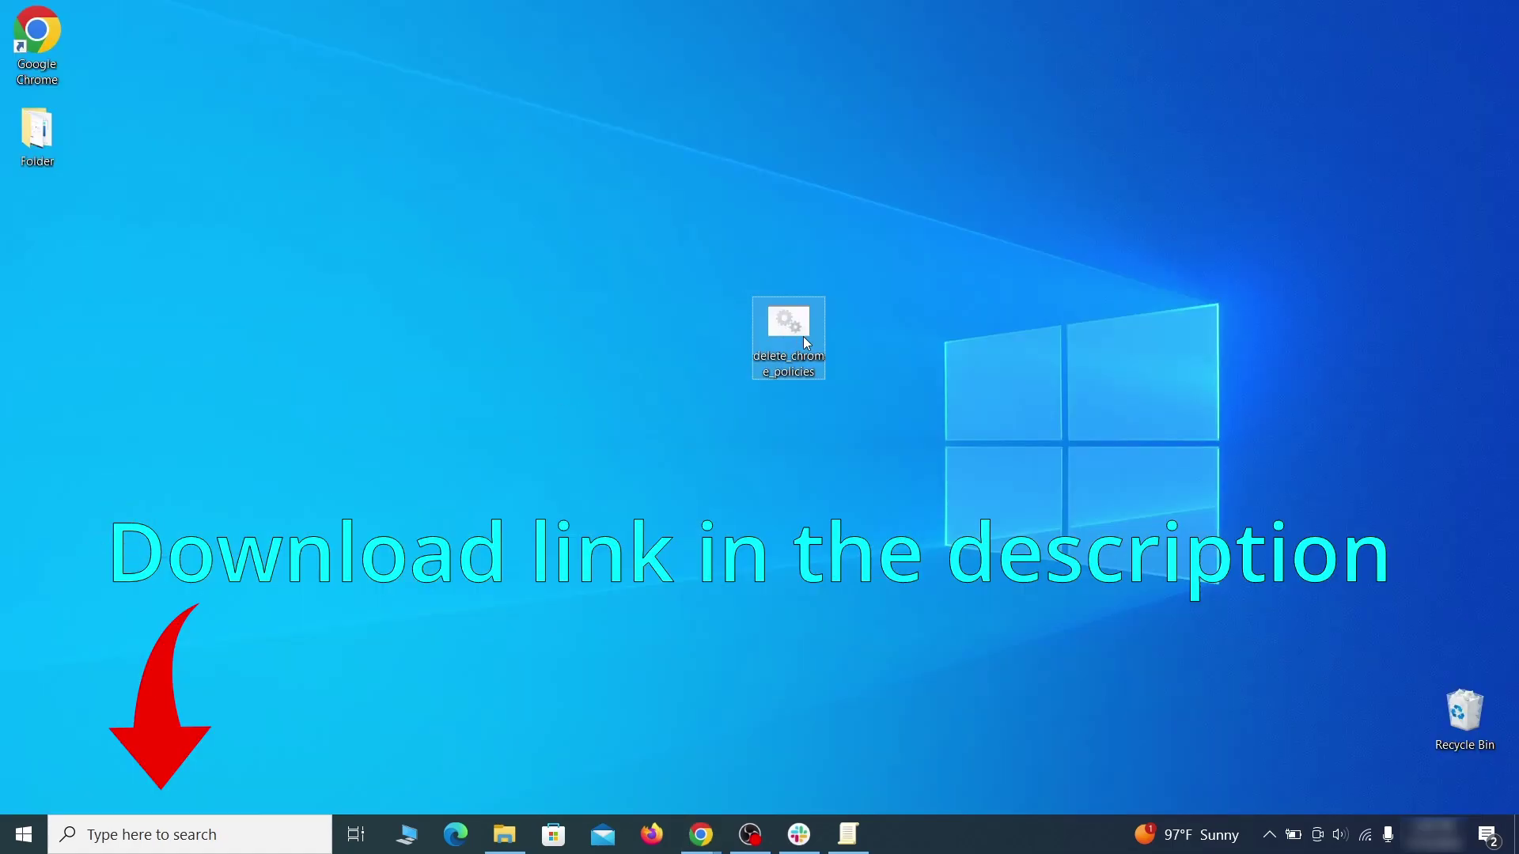
Run the delete_chrome_policies script as administrator, allowing it past SmartScreen with Run anyway
{"action": "right_click", "coordinate": [807, 323]}
{"action": "left_click", "coordinate": [895, 404]}
{"action": "left_click", "coordinate": [553, 278]}
{"action": "left_click", "coordinate": [828, 596]}
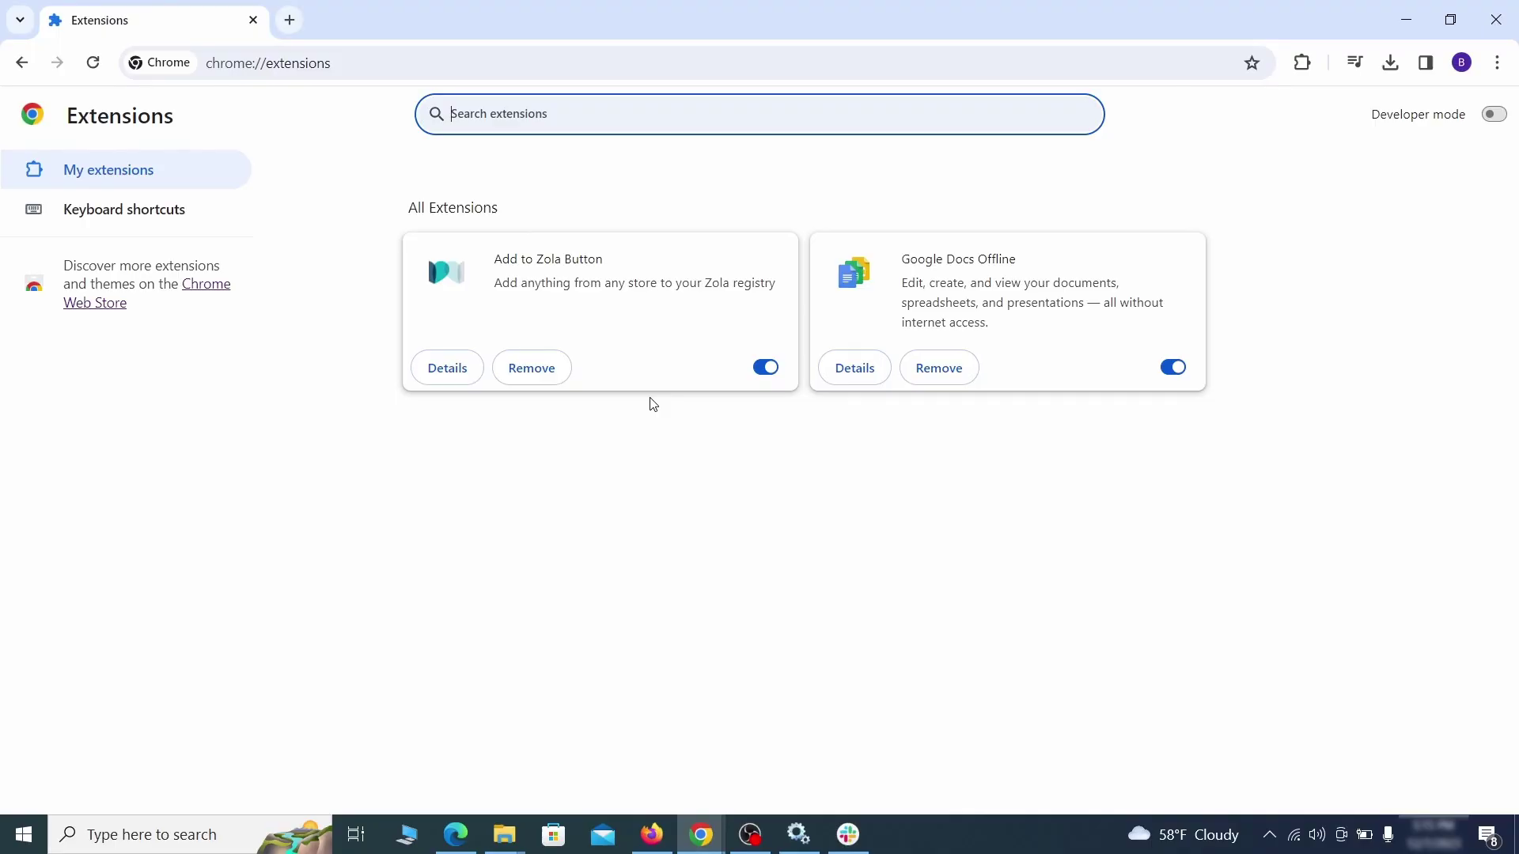
Toggle off the Add to Zola Button extension and start its removal
{"action": "left_click", "coordinate": [765, 369]}
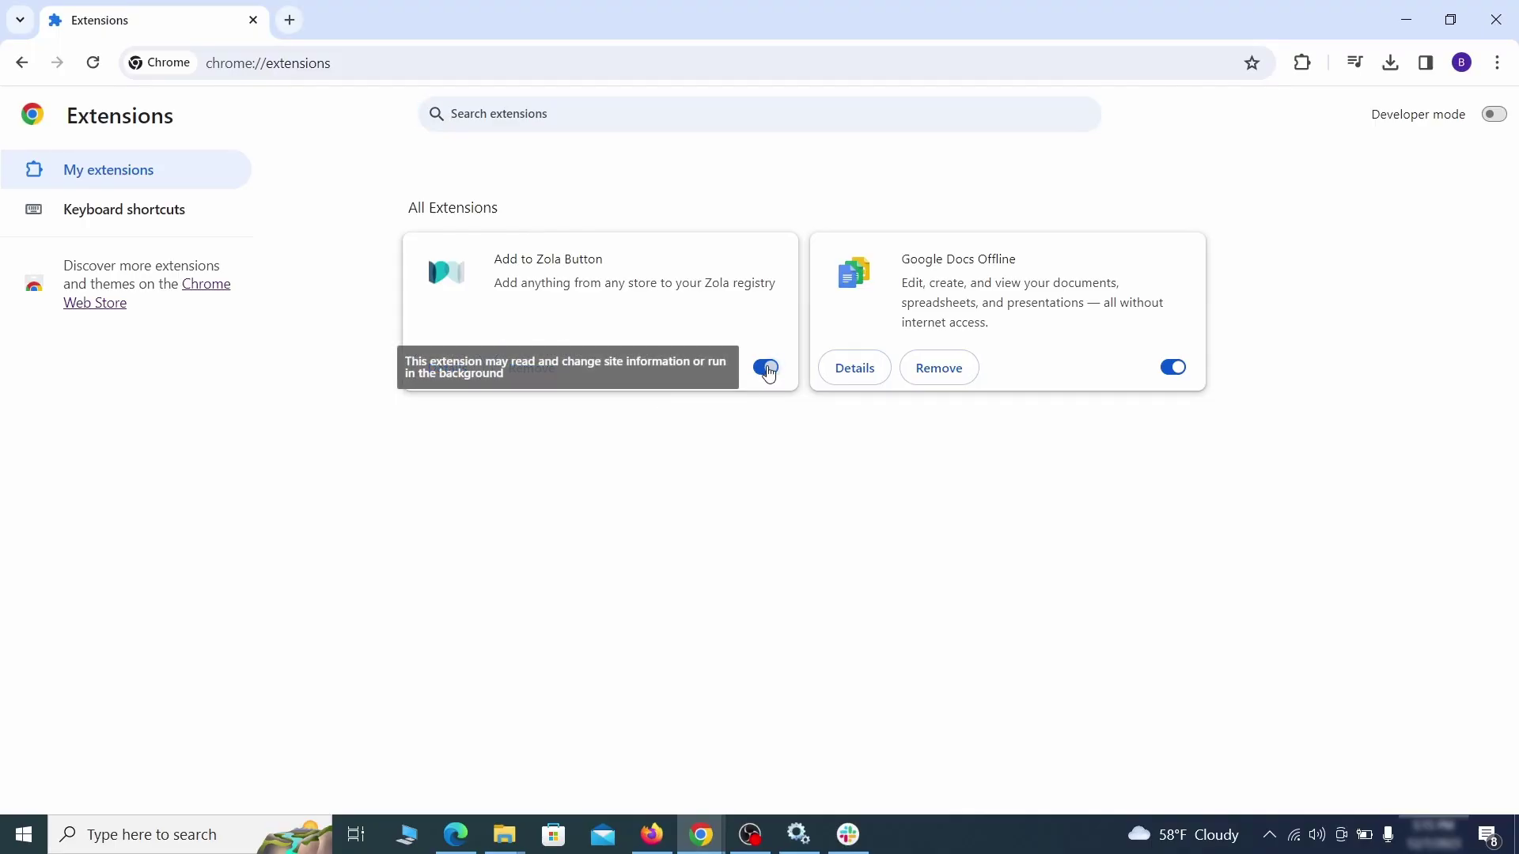
{"action": "left_click", "coordinate": [532, 368]}
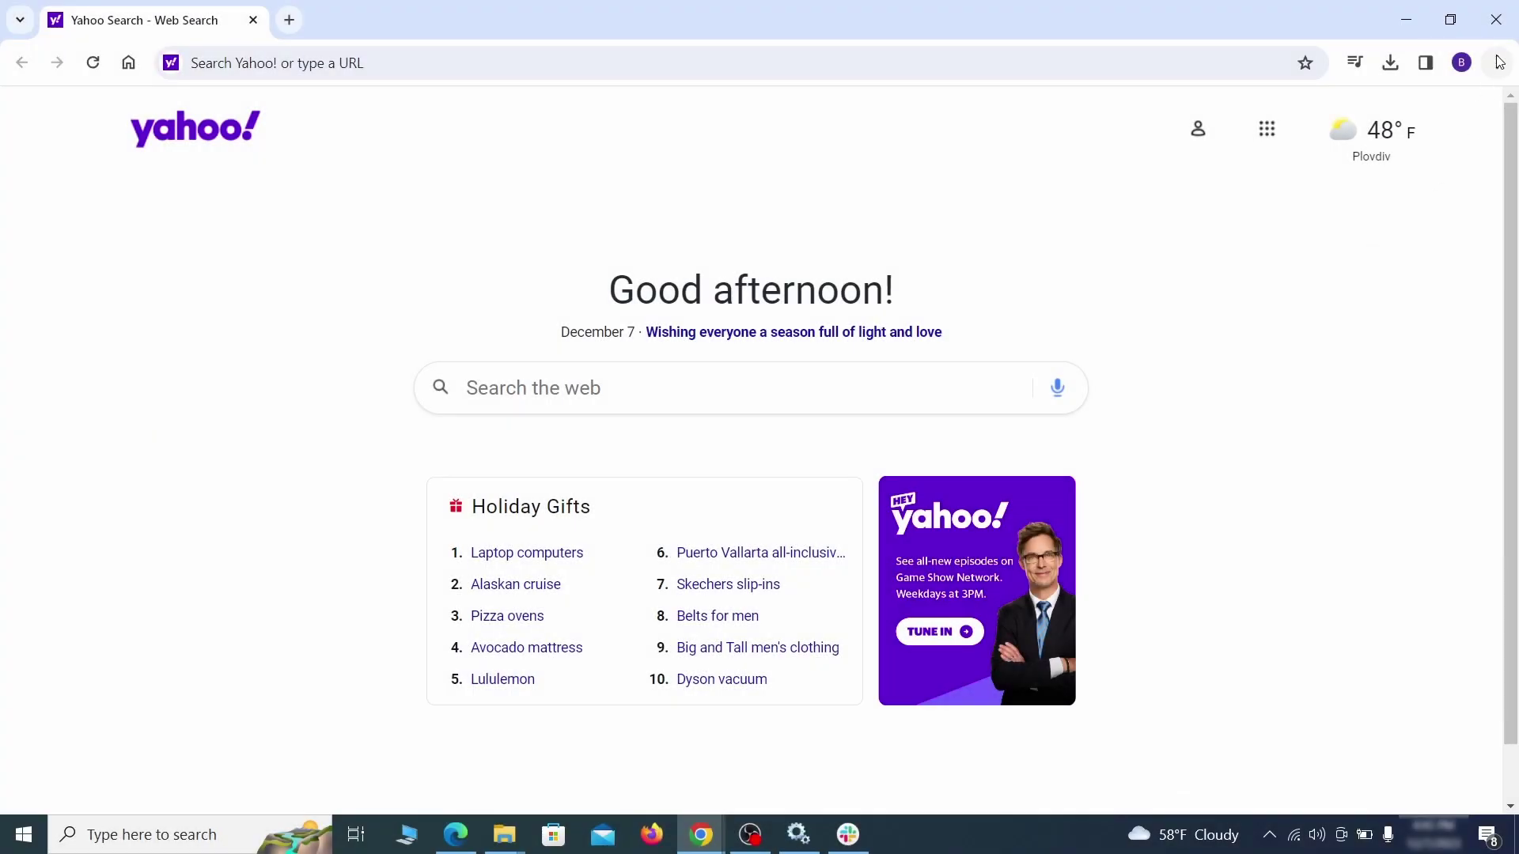
Clear Chrome's browsing data from Privacy and security using the advanced options
{"action": "left_click", "coordinate": [1499, 63]}
{"action": "left_click", "coordinate": [1240, 718]}
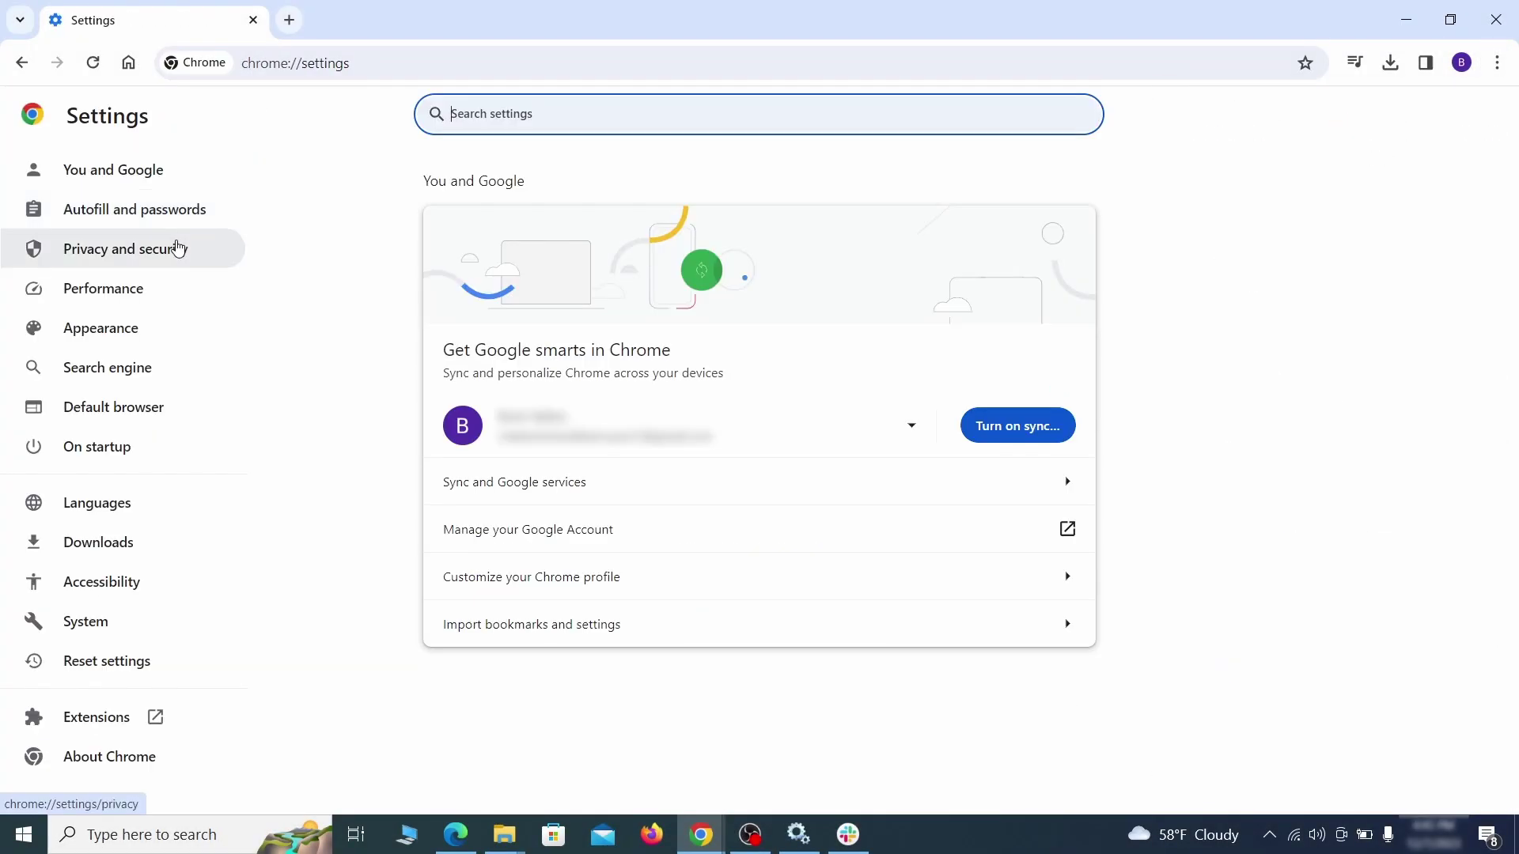
{"action": "left_click", "coordinate": [124, 249]}
{"action": "scroll", "coordinate": [1196, 516], "scroll_direction": "down", "scroll_amount": 2}
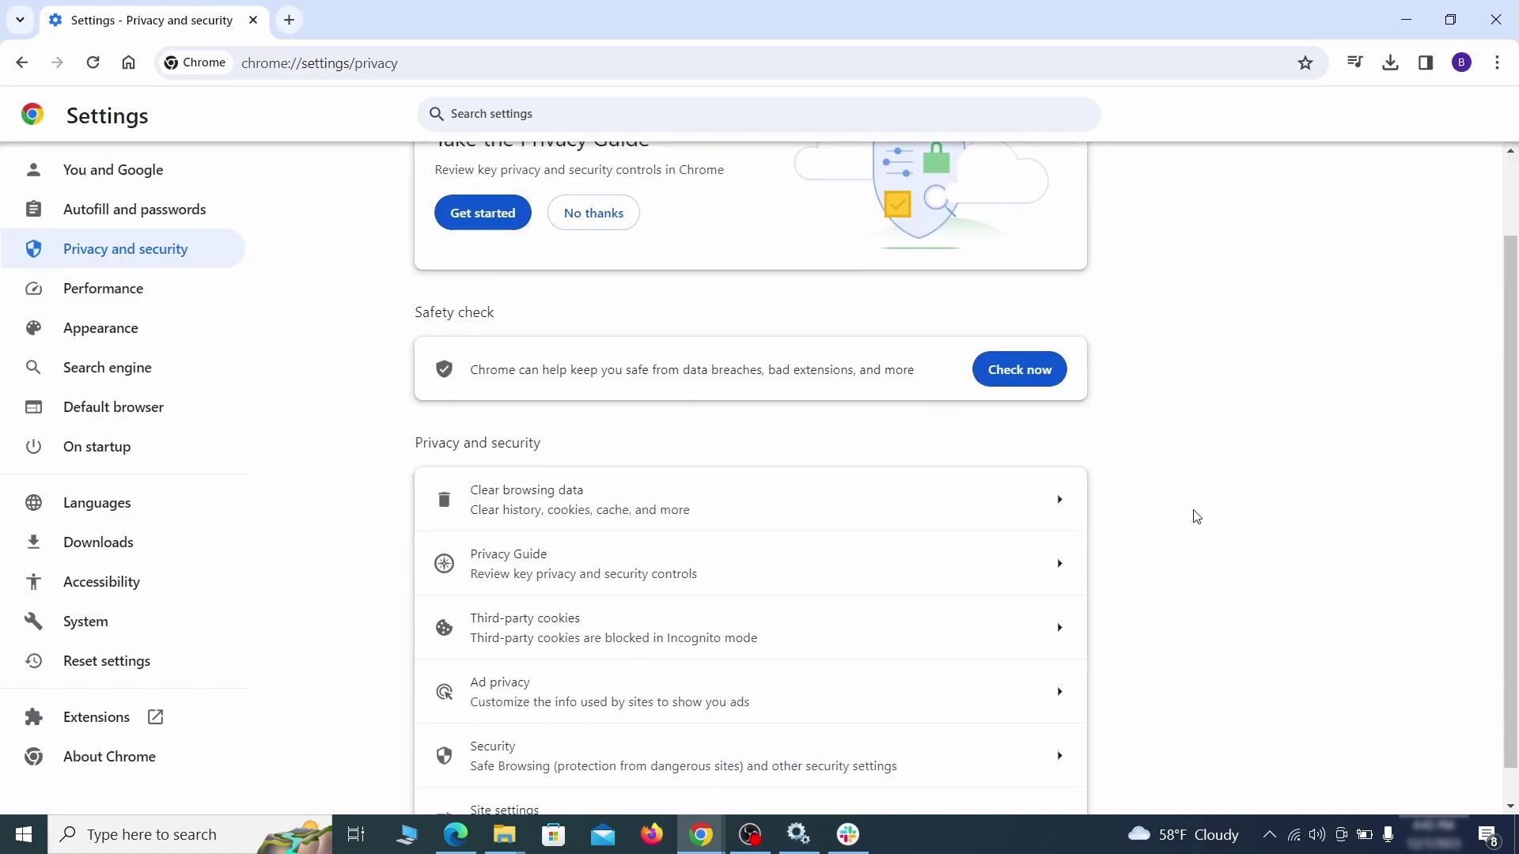
{"action": "left_click", "coordinate": [991, 510]}
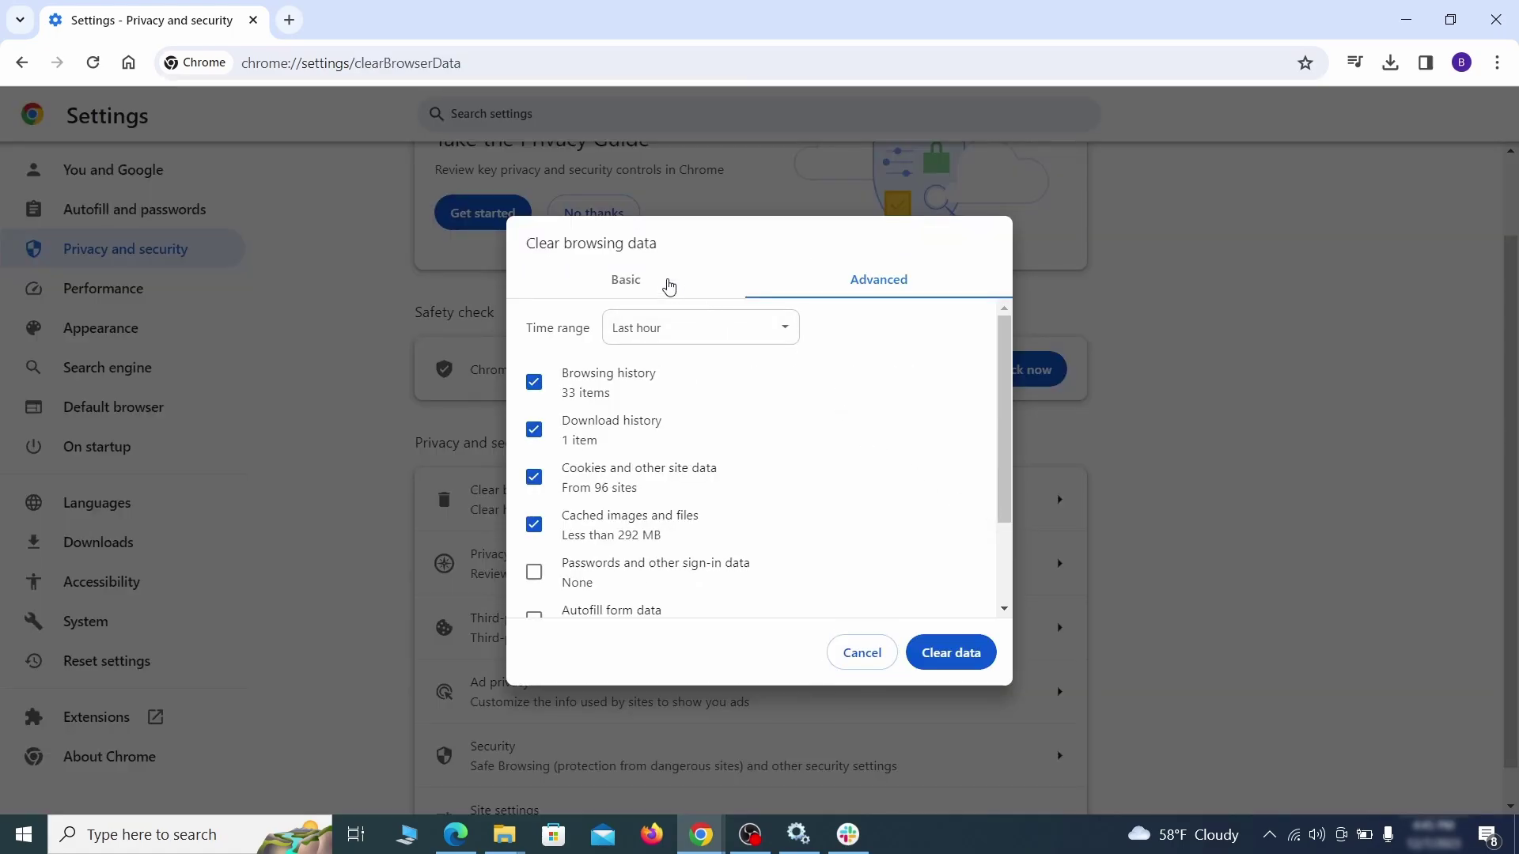
{"action": "left_click", "coordinate": [625, 278]}
{"action": "left_click", "coordinate": [878, 279]}
{"action": "scroll", "coordinate": [759, 474], "scroll_direction": "down", "scroll_amount": 3}
{"action": "left_click", "coordinate": [950, 653]}
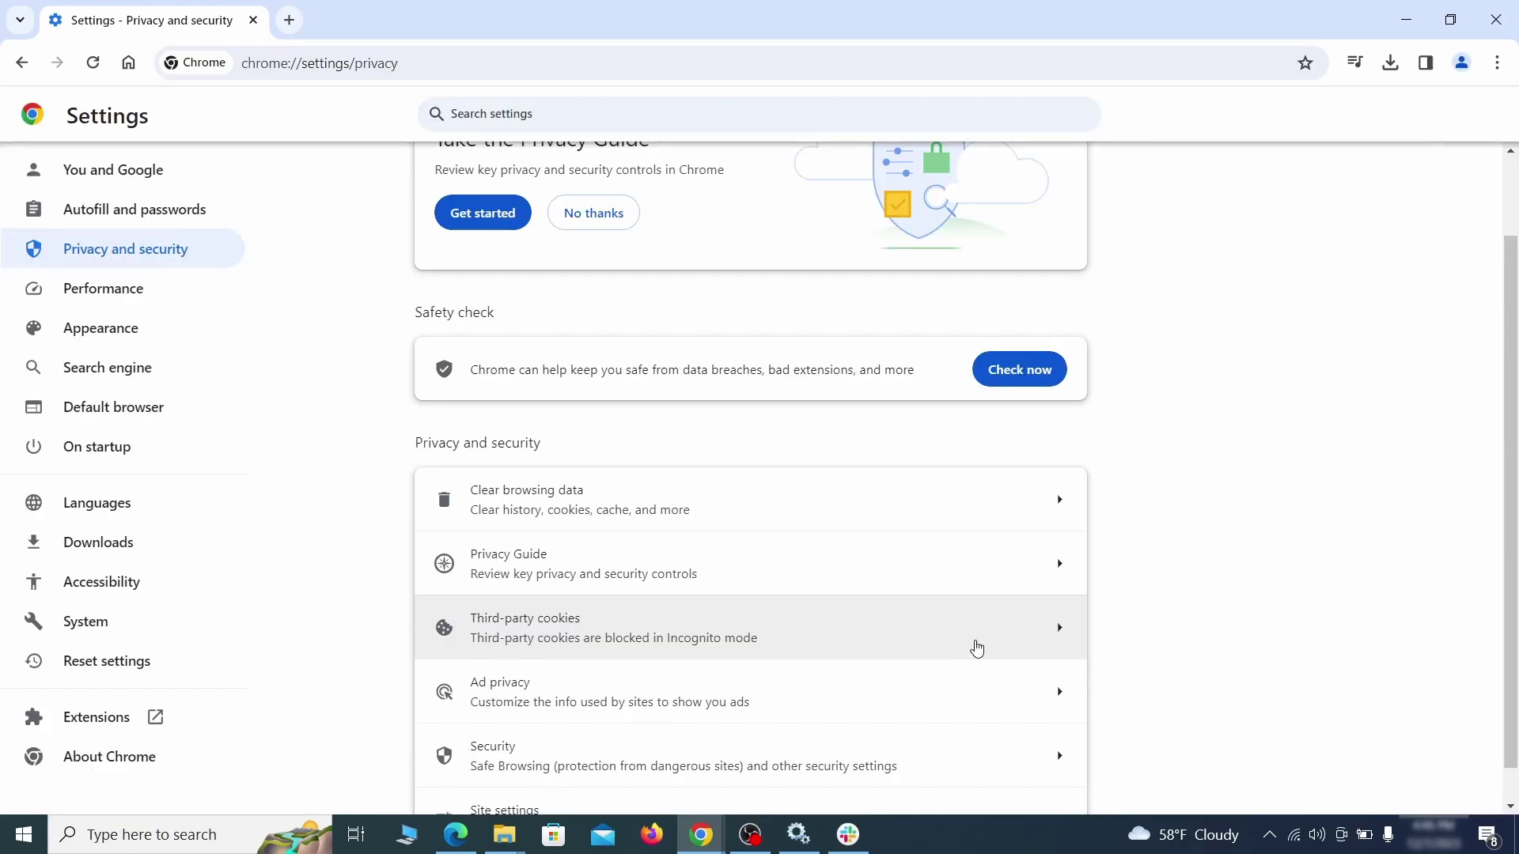
{"action": "scroll", "coordinate": [1141, 518], "scroll_direction": "down", "scroll_amount": 1}
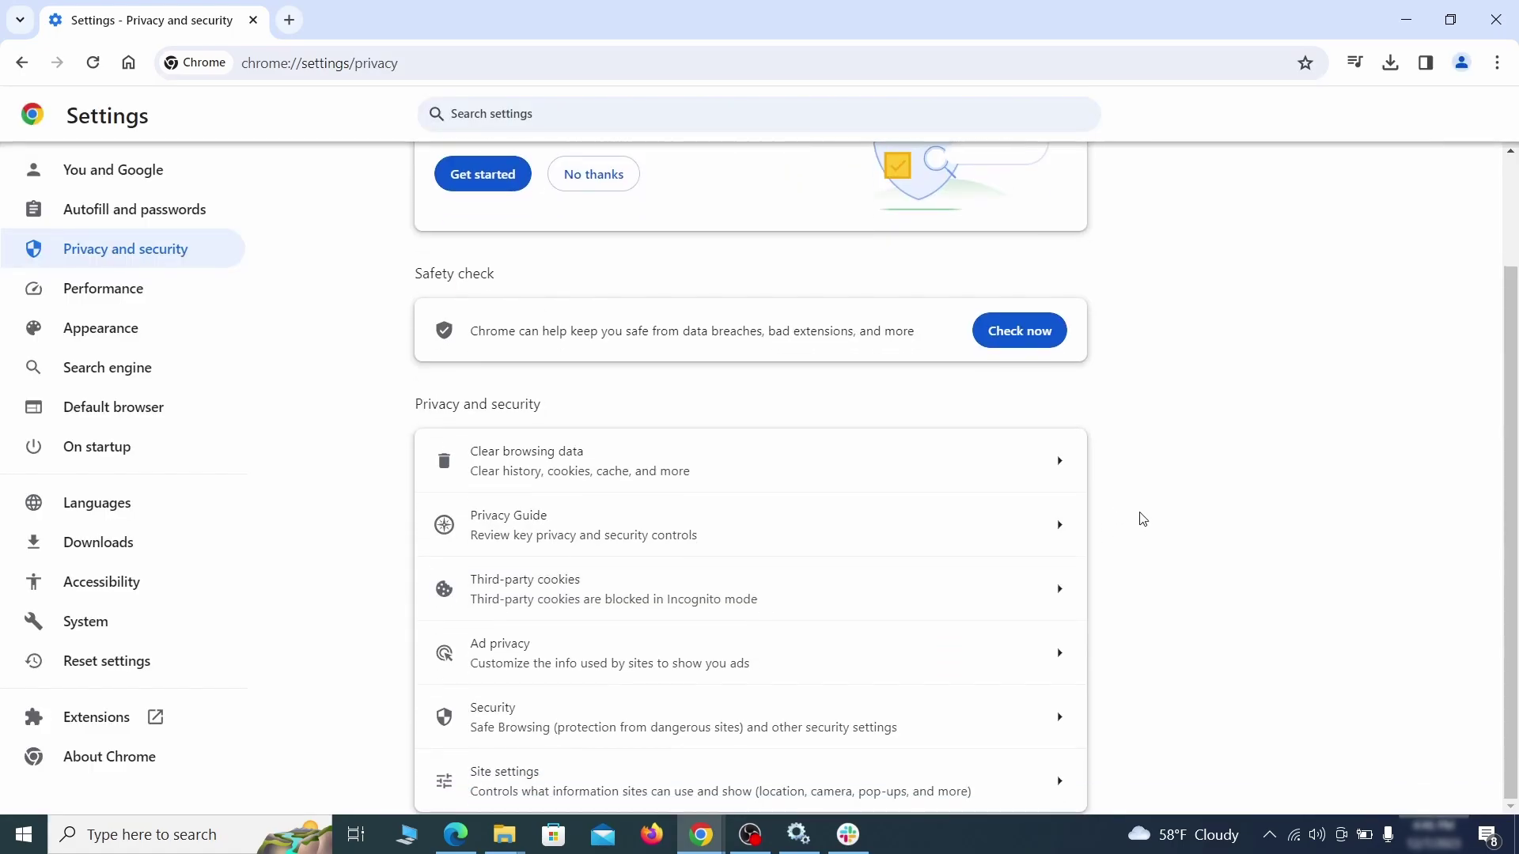
Remove ExampleRougeURL.com from allowed notification senders in Site settings
{"action": "left_click", "coordinate": [740, 780]}
{"action": "scroll", "coordinate": [1071, 503], "scroll_direction": "down", "scroll_amount": 3}
{"action": "scroll", "coordinate": [1086, 481], "scroll_direction": "down", "scroll_amount": 1}
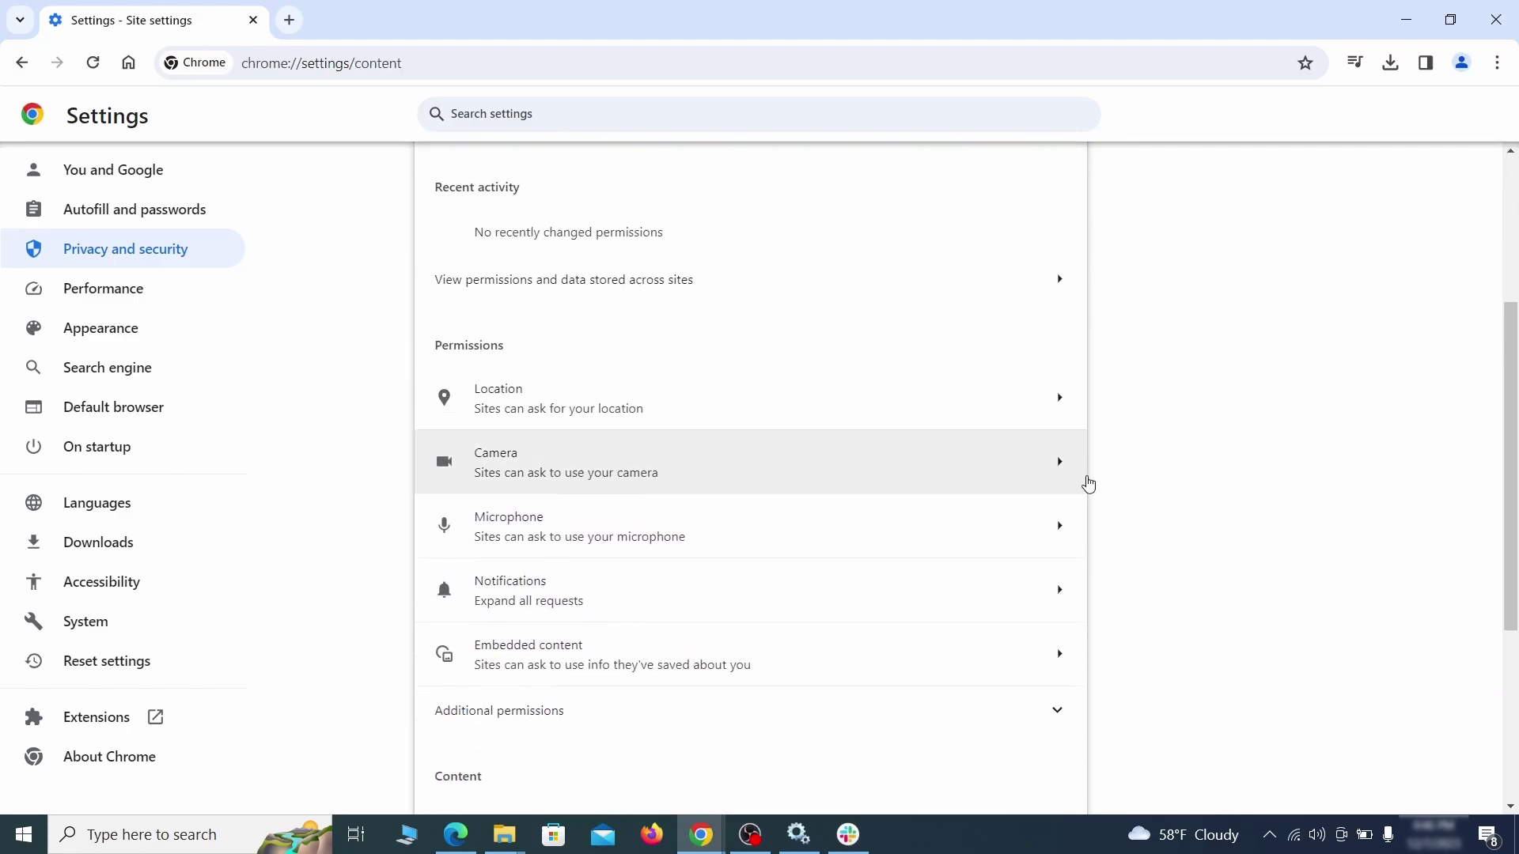
{"action": "scroll", "coordinate": [1121, 456], "scroll_direction": "down", "scroll_amount": 1}
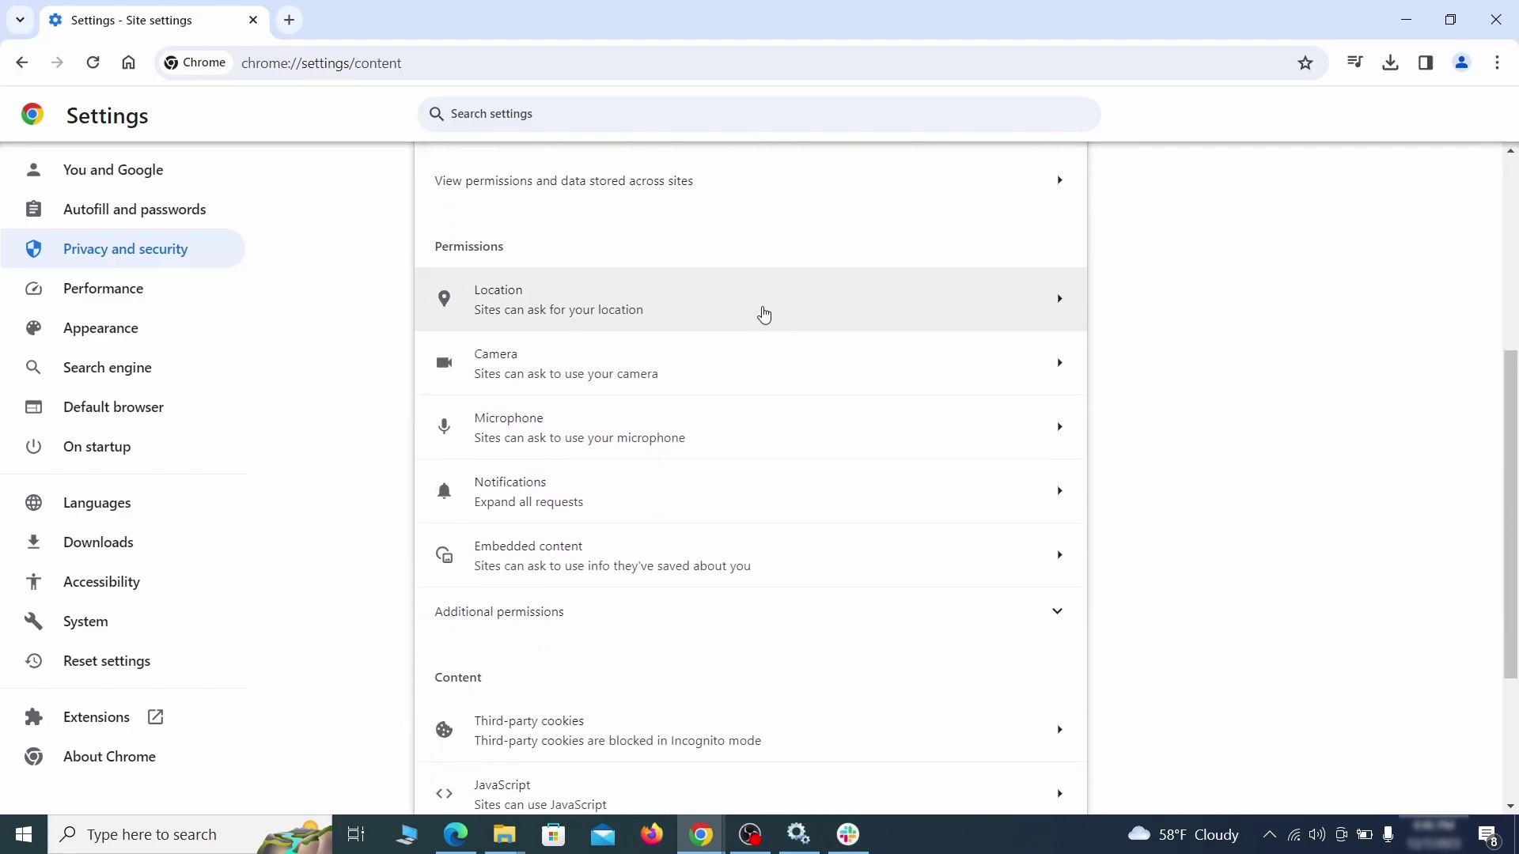
{"action": "left_click", "coordinate": [781, 332]}
{"action": "left_click", "coordinate": [1052, 739]}
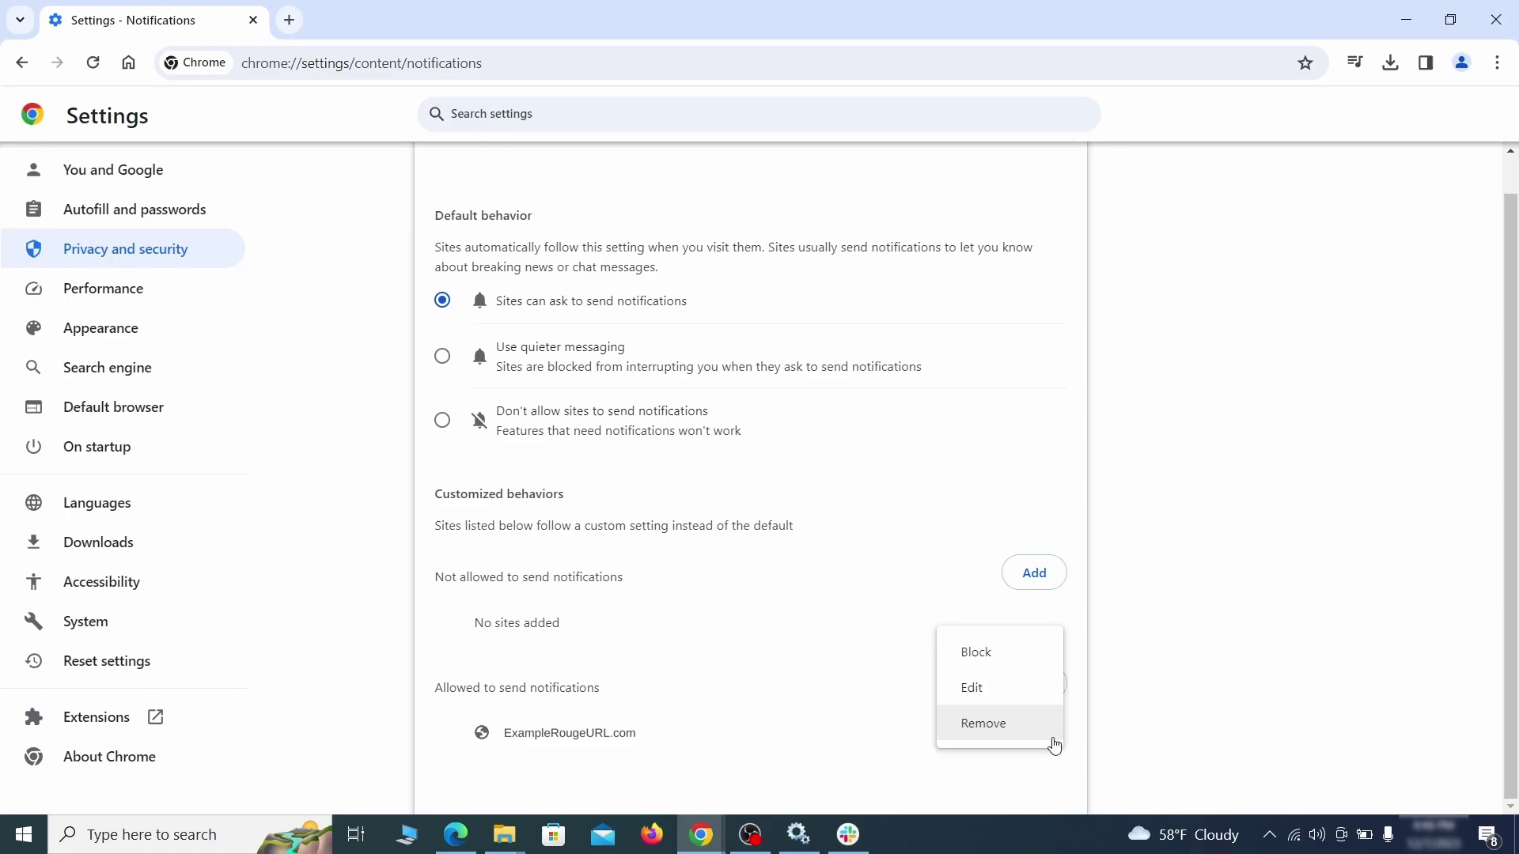
{"action": "left_click", "coordinate": [1002, 732]}
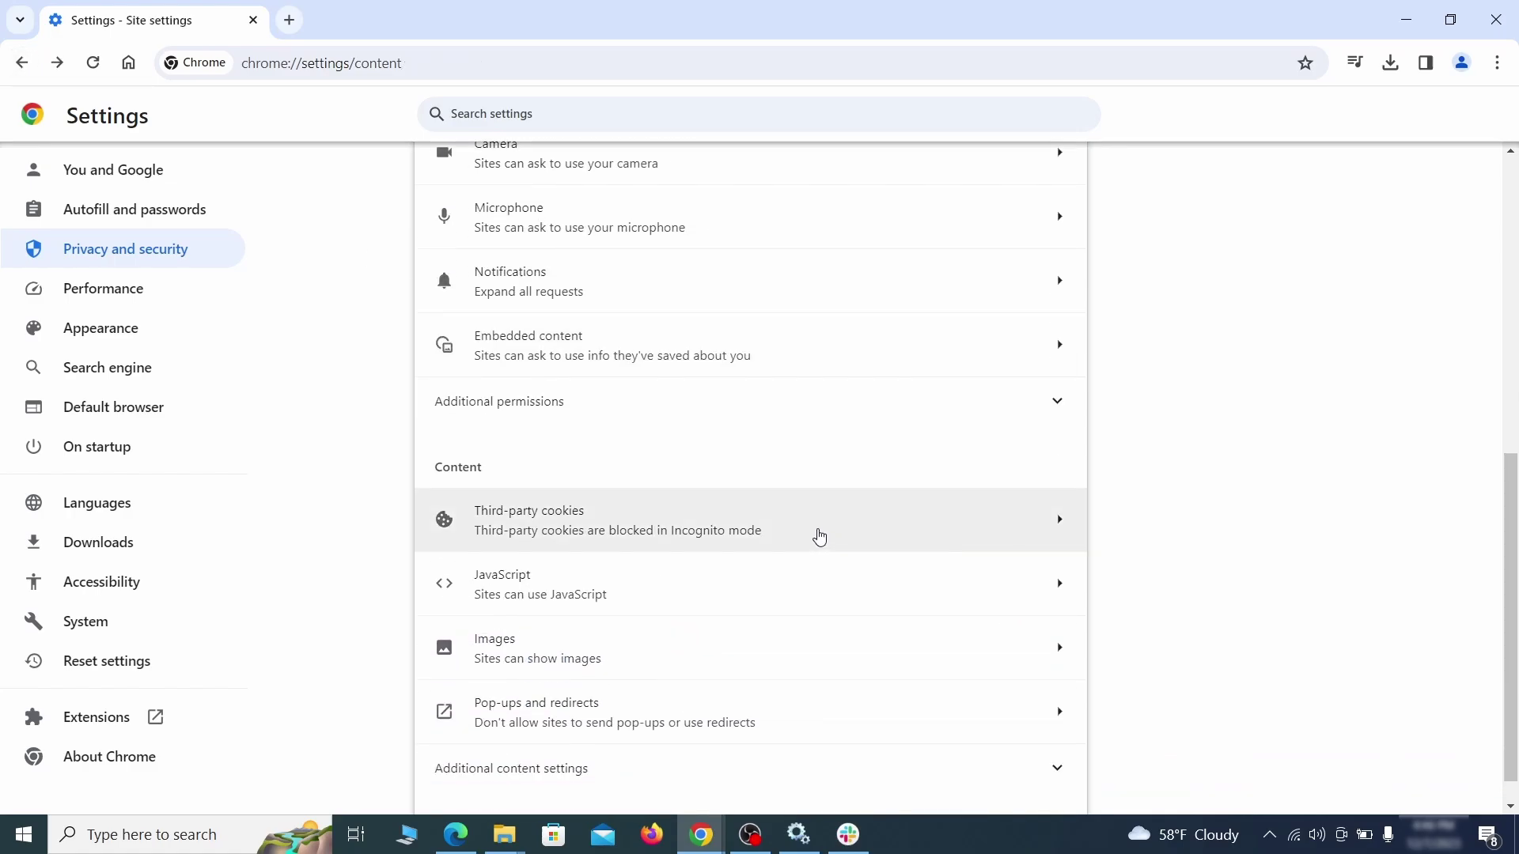
{"action": "left_click", "coordinate": [818, 519]}
{"action": "scroll", "coordinate": [816, 535], "scroll_direction": "down", "scroll_amount": 3}
{"action": "scroll", "coordinate": [831, 581], "scroll_direction": "down", "scroll_amount": 3}
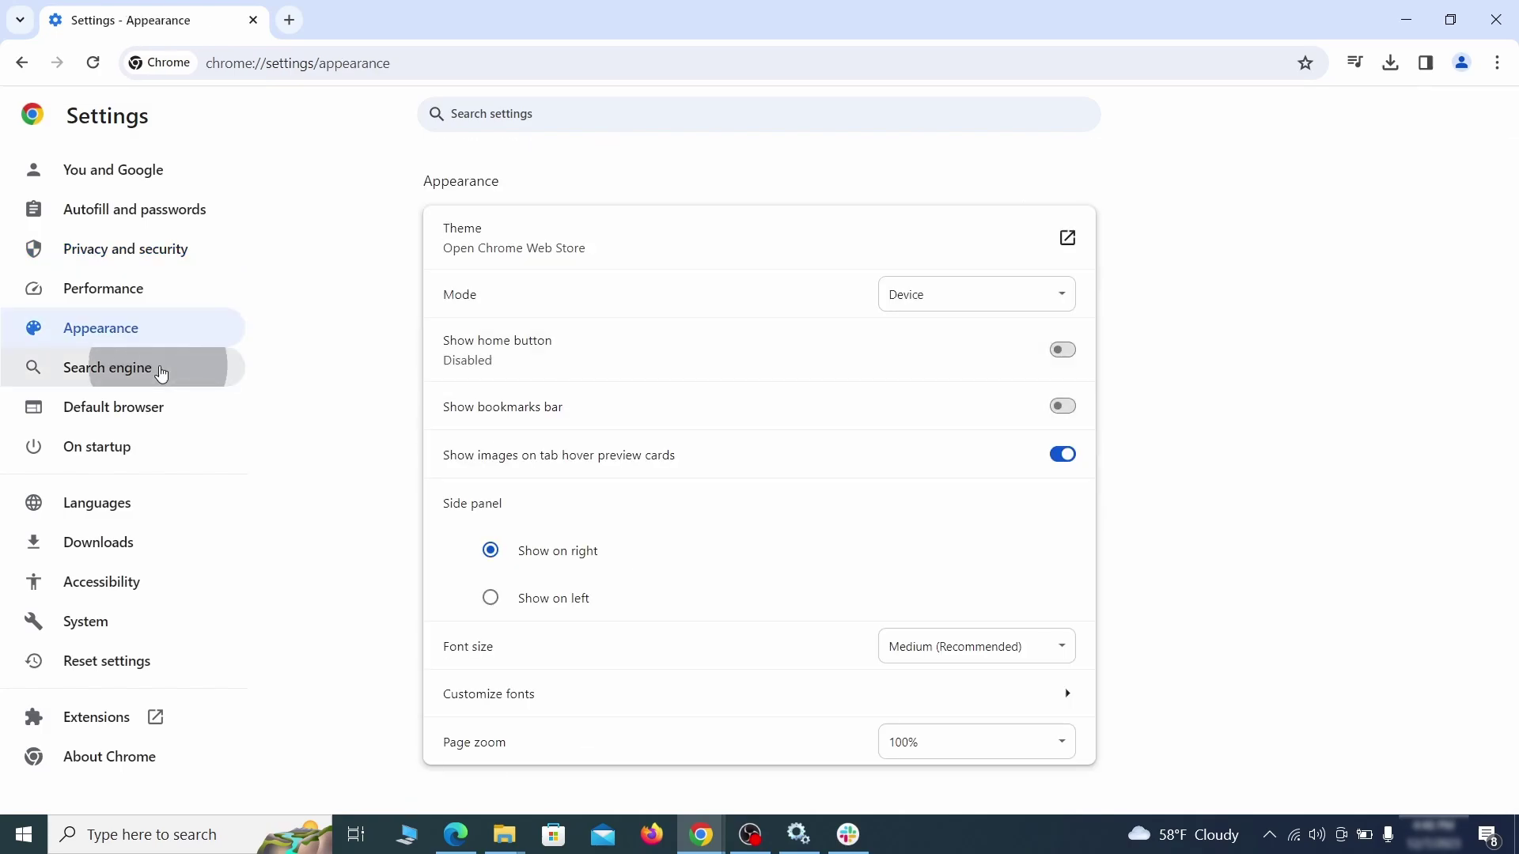
Delete the ExampleRougeURL.com entry from Chrome's managed search engines
{"action": "left_click", "coordinate": [107, 366]}
{"action": "left_click", "coordinate": [976, 295]}
{"action": "scroll", "coordinate": [958, 431], "scroll_direction": "down", "scroll_amount": 5}
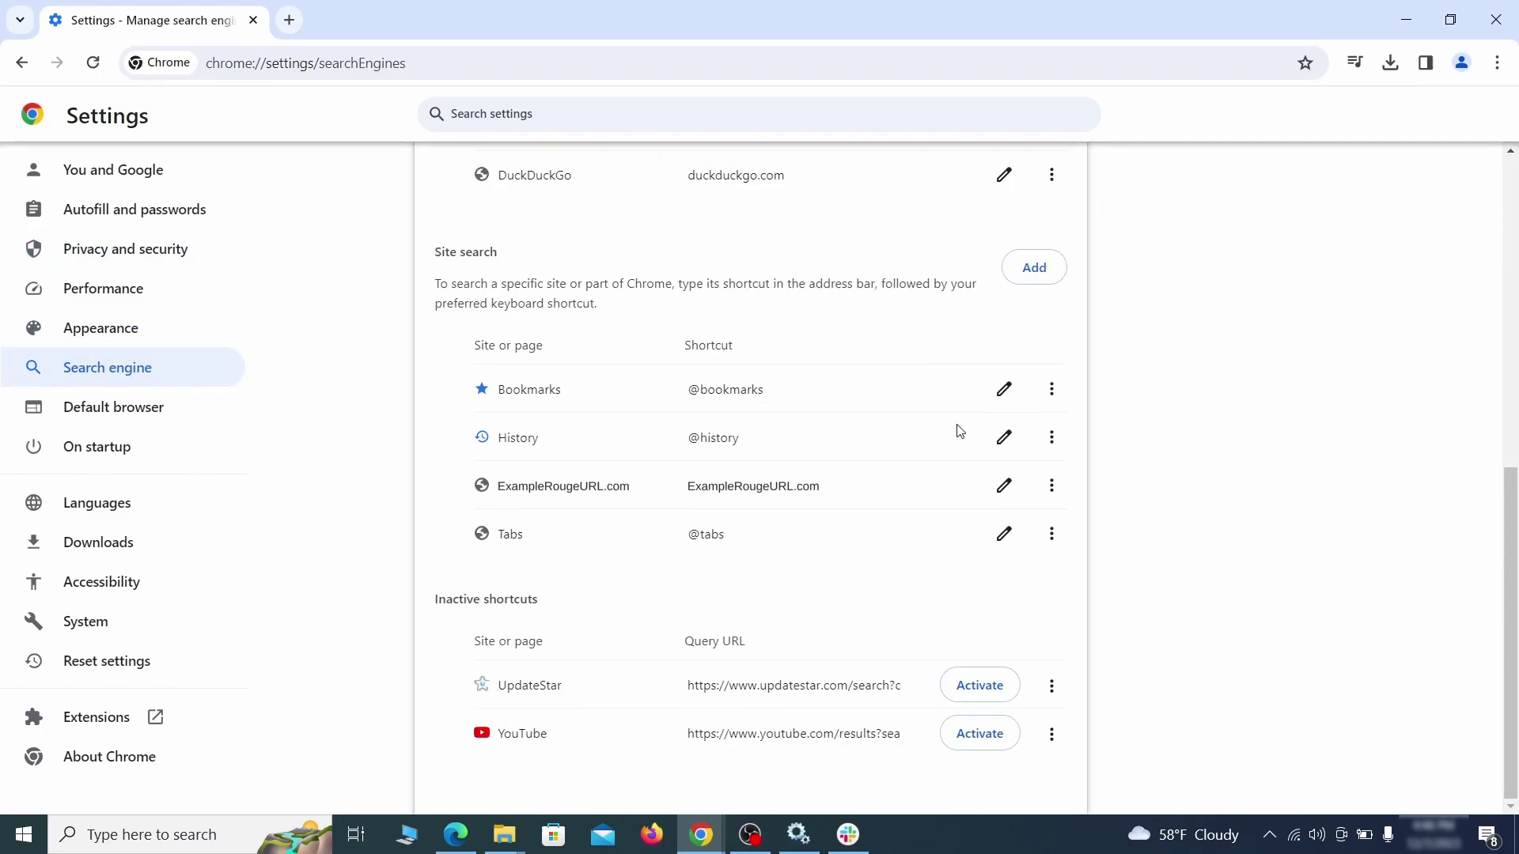
{"action": "left_click", "coordinate": [1051, 488]}
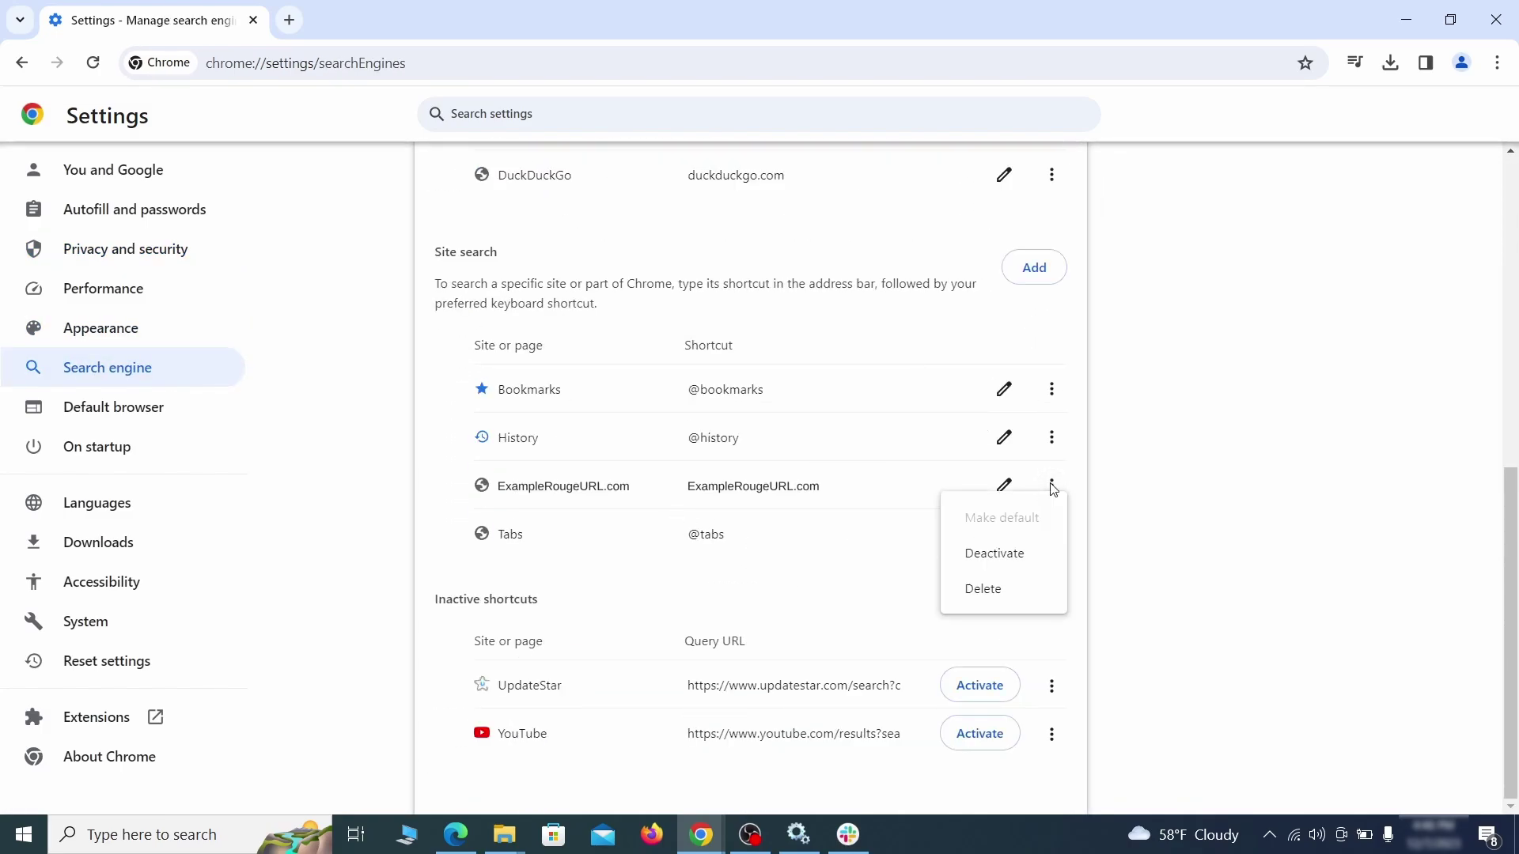
{"action": "left_click", "coordinate": [986, 589]}
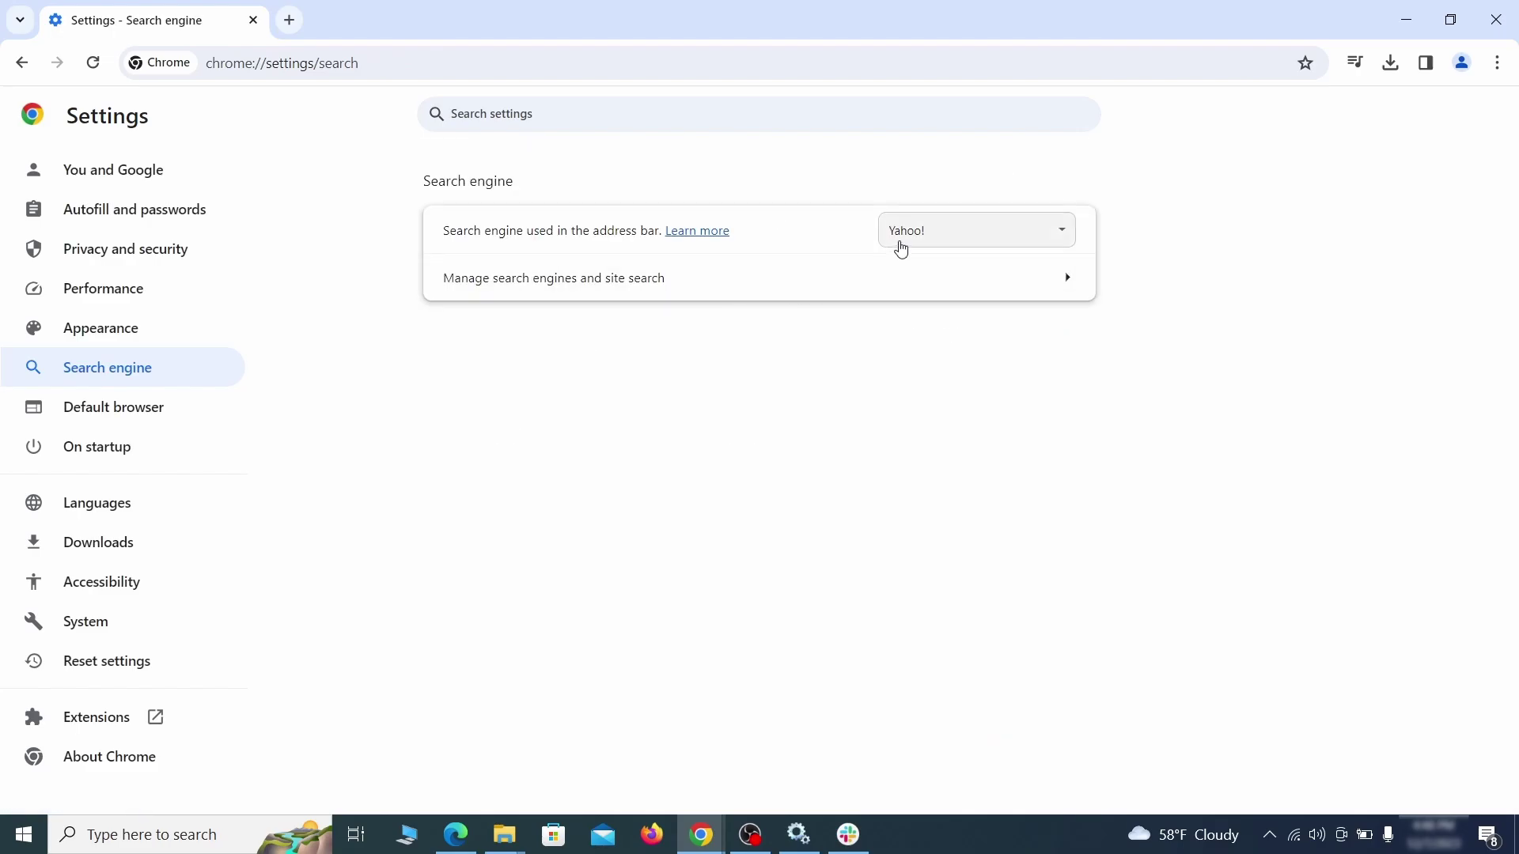
Make Google the default address-bar search engine instead of Yahoo!
{"action": "left_click", "coordinate": [1037, 232]}
{"action": "left_click", "coordinate": [997, 255]}
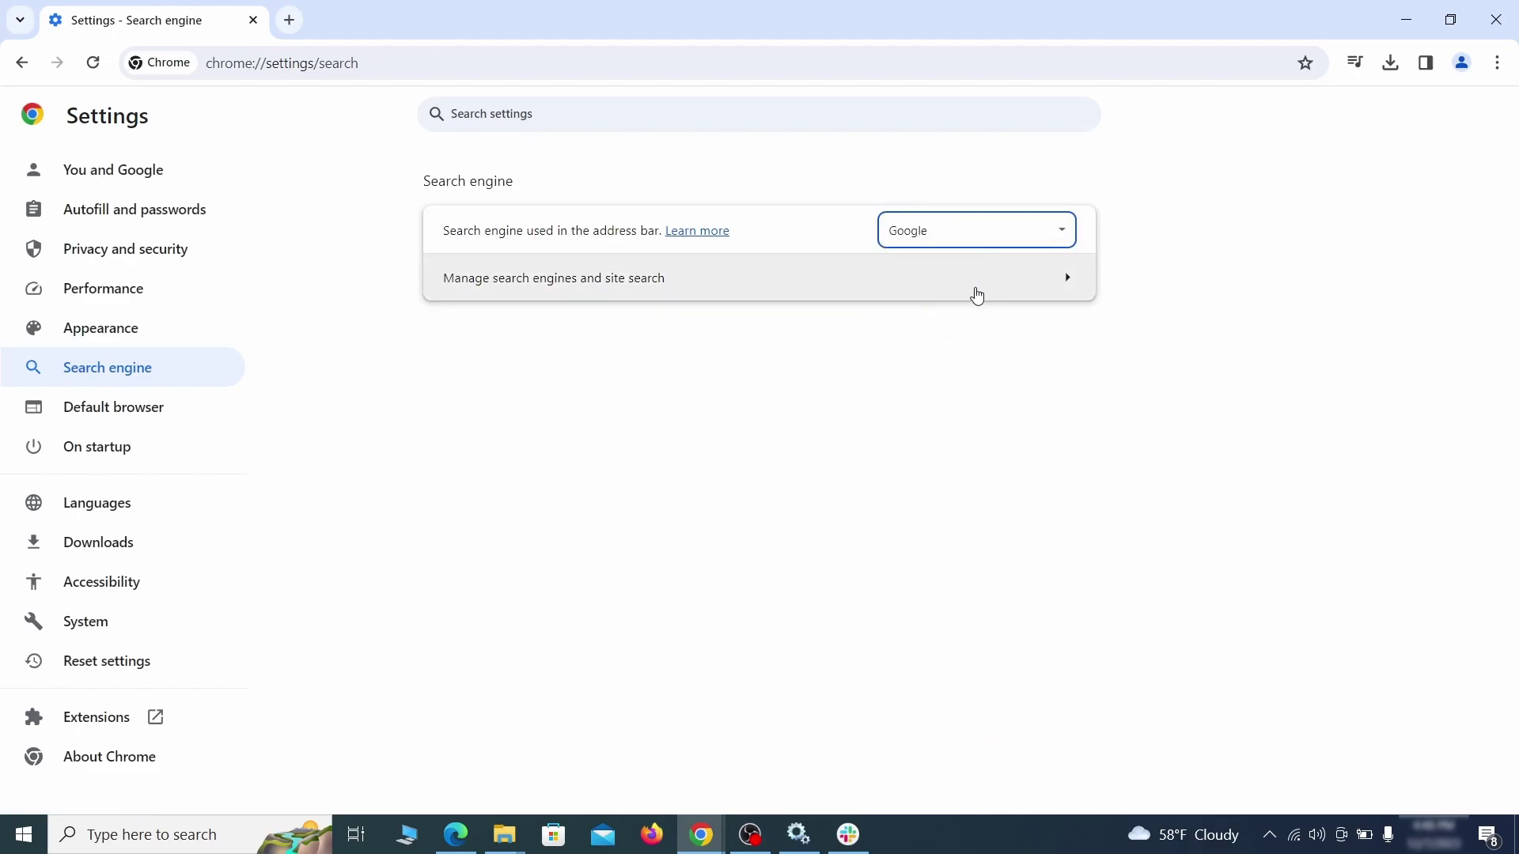
{"action": "left_click", "coordinate": [120, 445]}
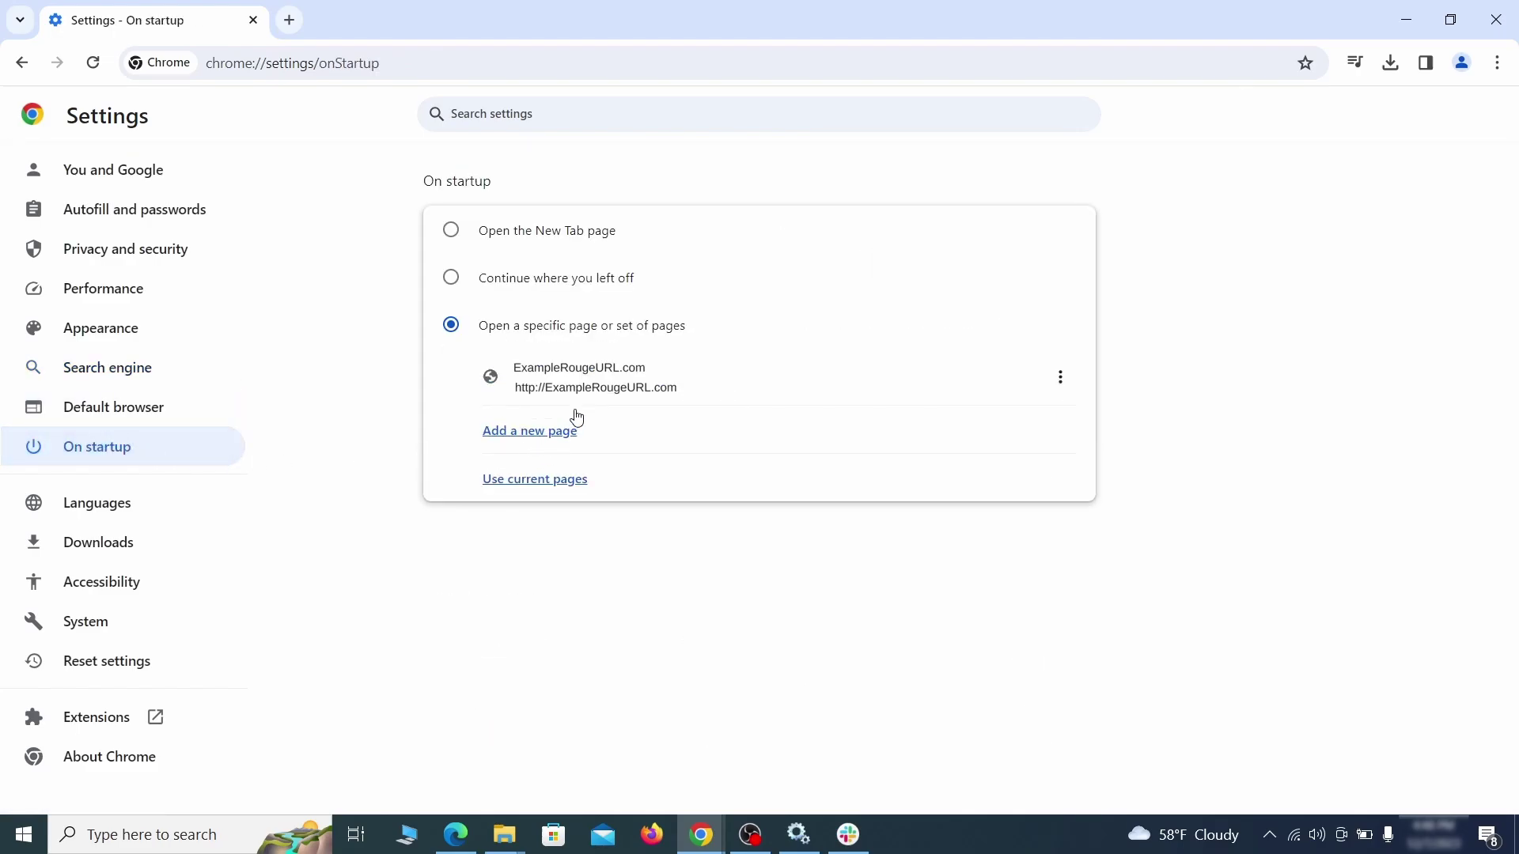
Remove ExampleRougeURL.com from Chrome's startup pages so the New Tab page opens
{"action": "left_click", "coordinate": [1061, 380]}
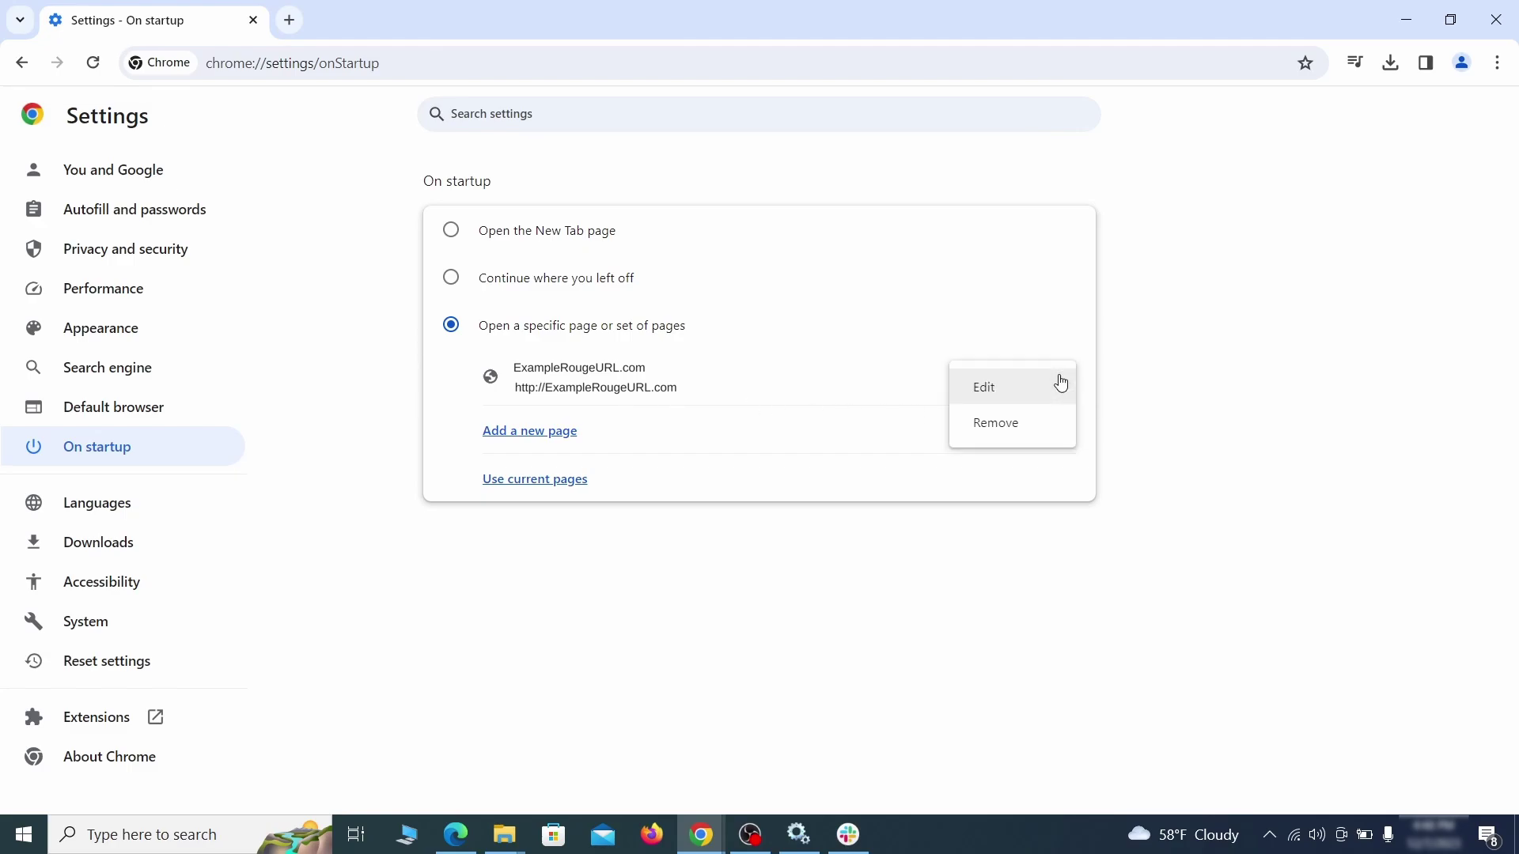
{"action": "left_click", "coordinate": [1012, 425]}
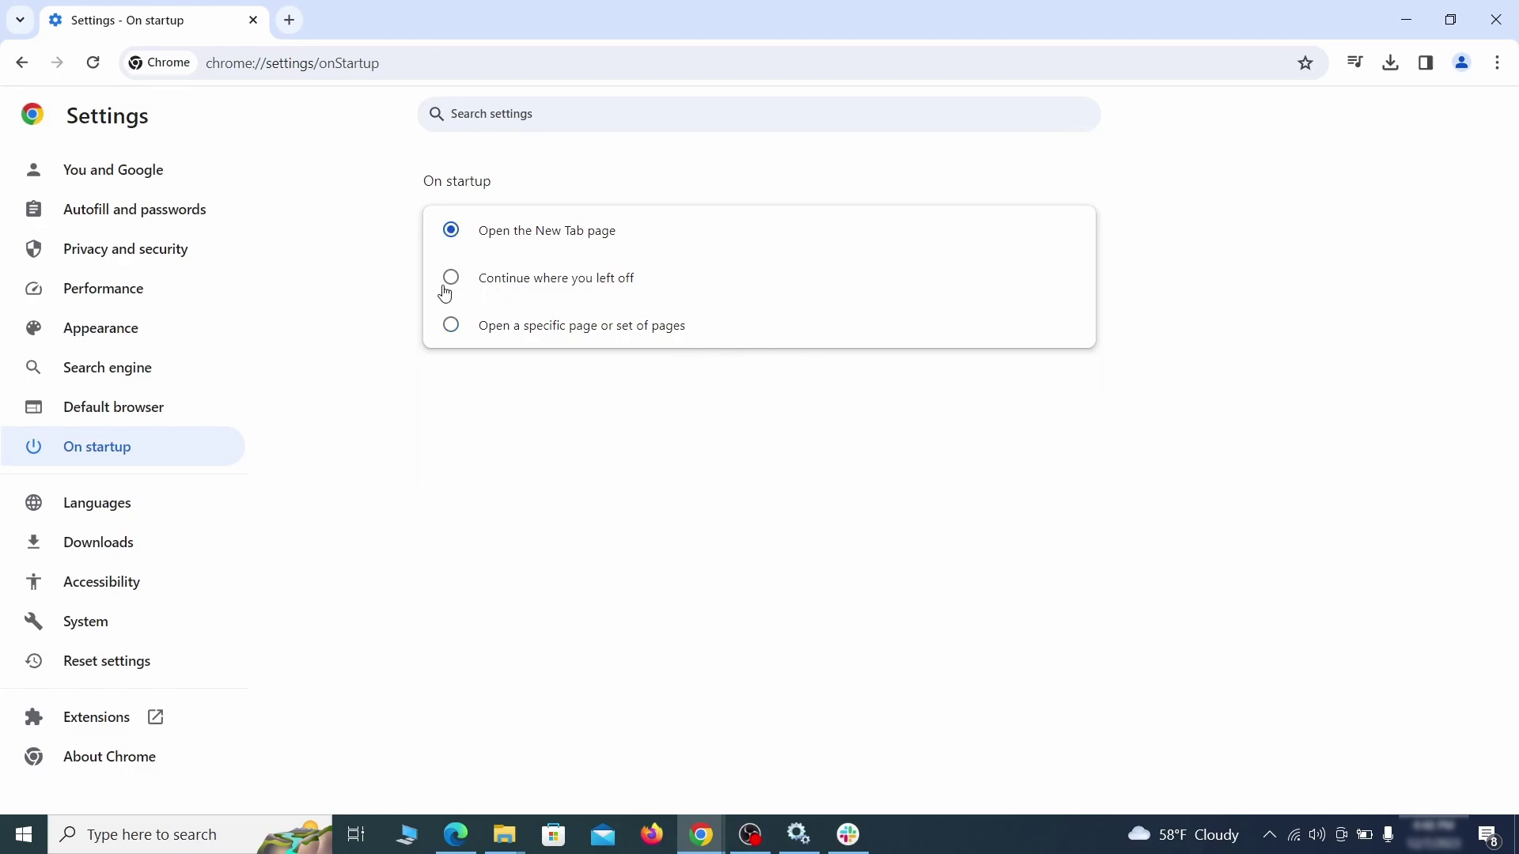